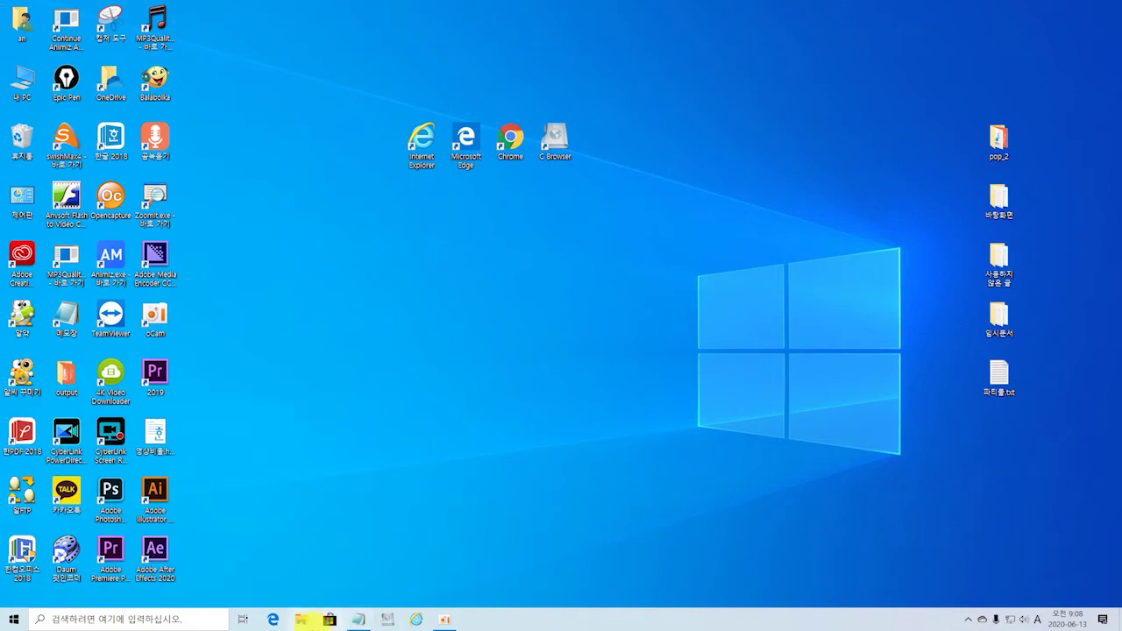
{"action": "left_click", "coordinate": [416, 621]}
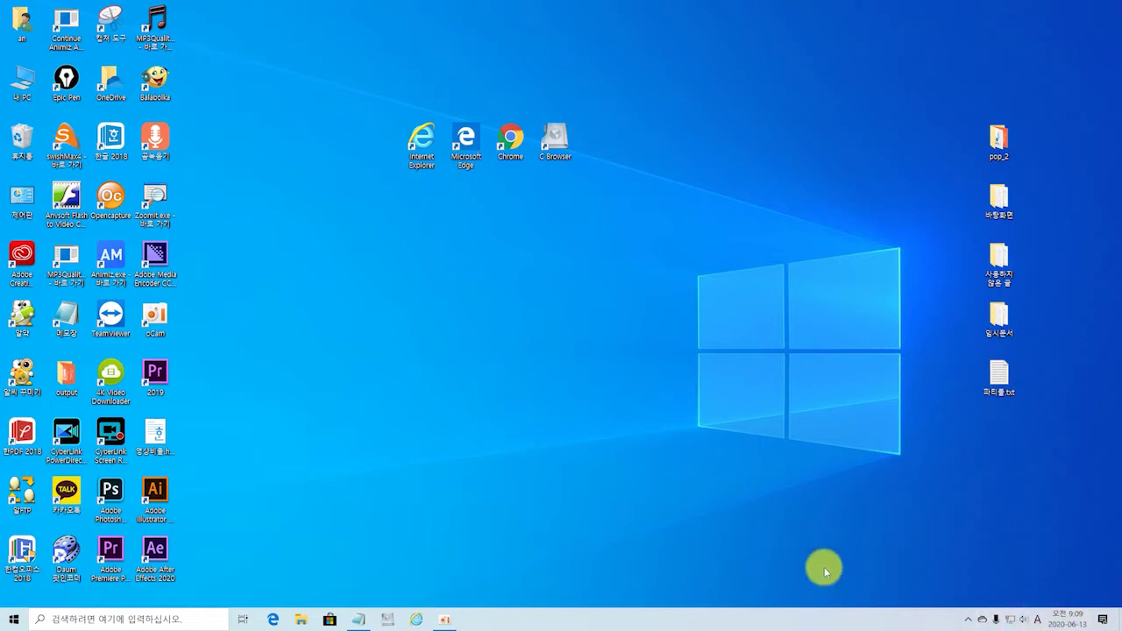
{"action": "left_click", "coordinate": [416, 622]}
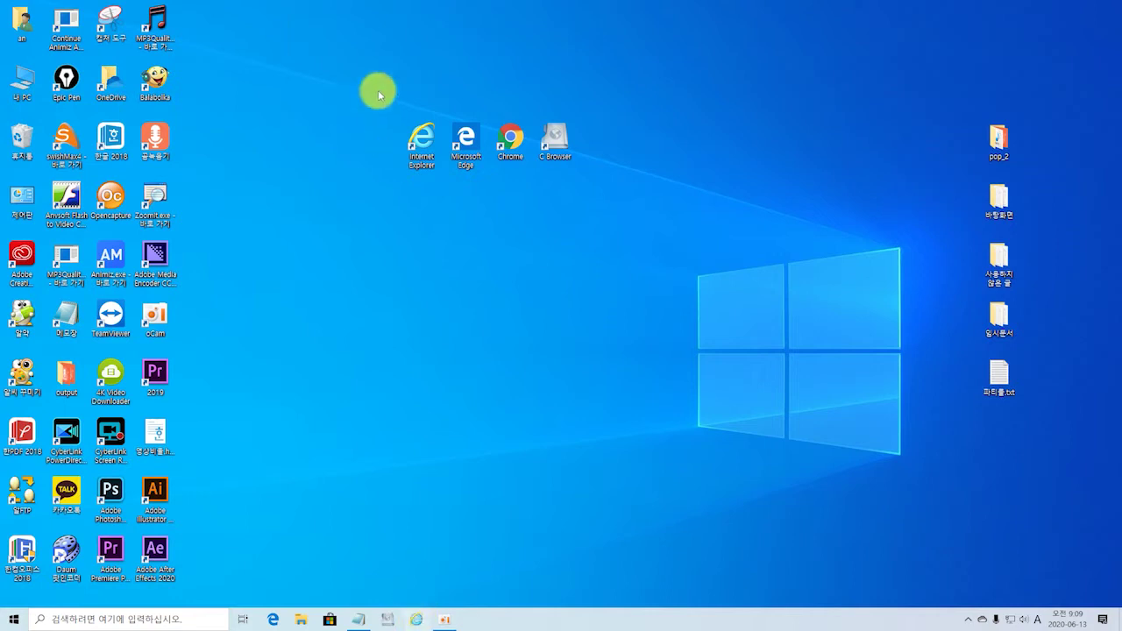
{"action": "left_click", "coordinate": [436, 133]}
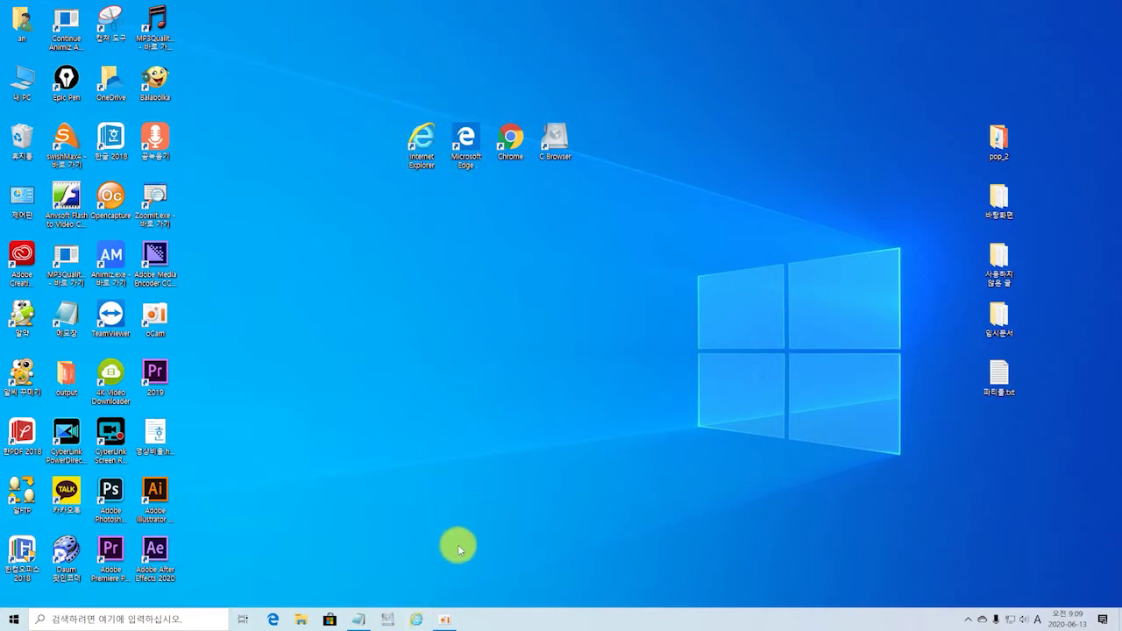
{"action": "left_click", "coordinate": [416, 621]}
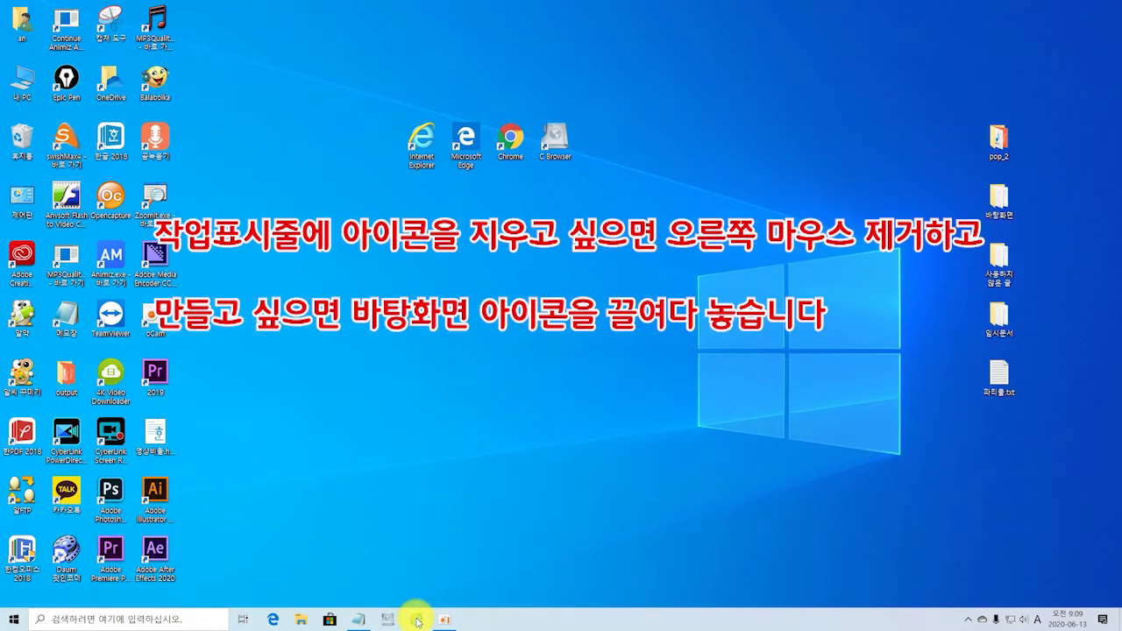
Unpin Internet Explorer from the taskbar
{"action": "right_click", "coordinate": [417, 622]}
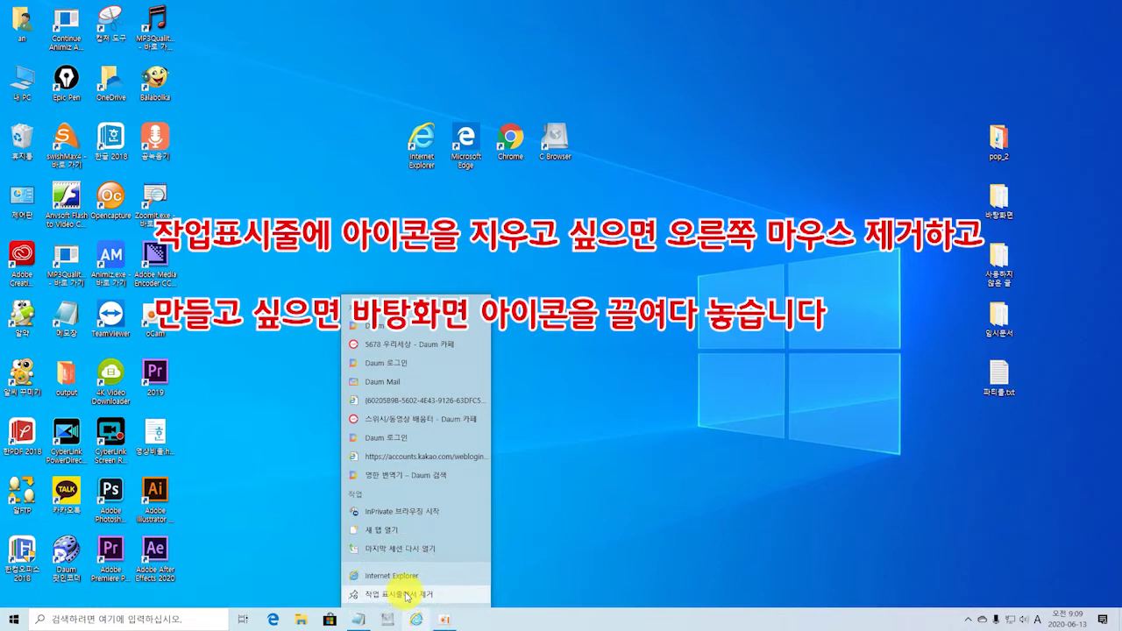
{"action": "left_click", "coordinate": [405, 595]}
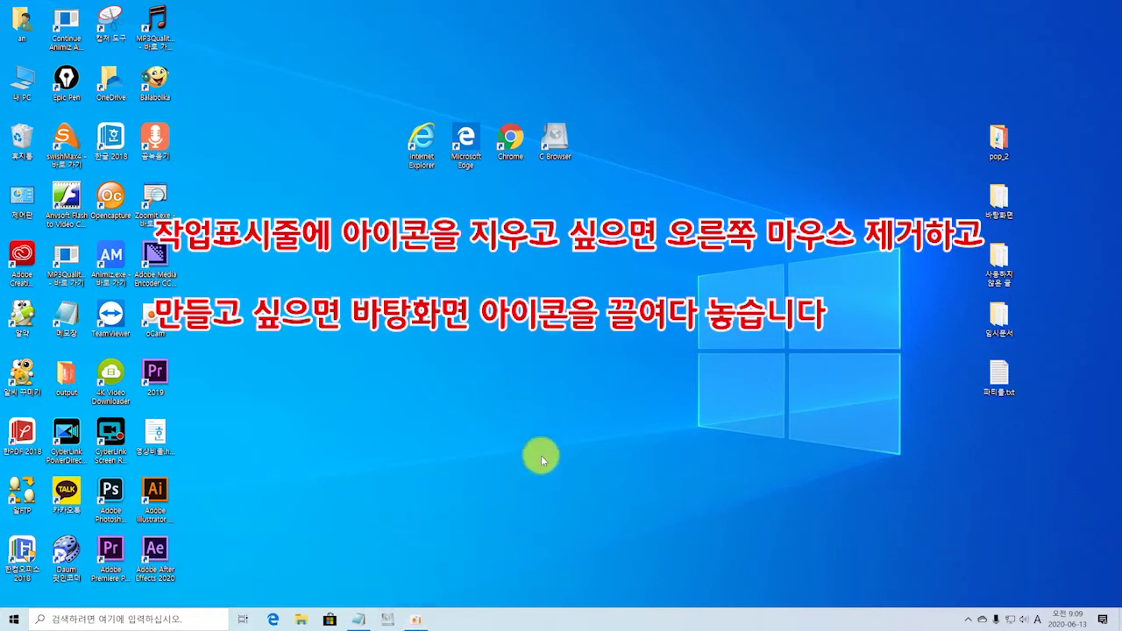
Pin the desktop's Internet Explorer shortcut to the end of the taskbar and move the grey drive icon directly before it
{"action": "left_click", "coordinate": [424, 138]}
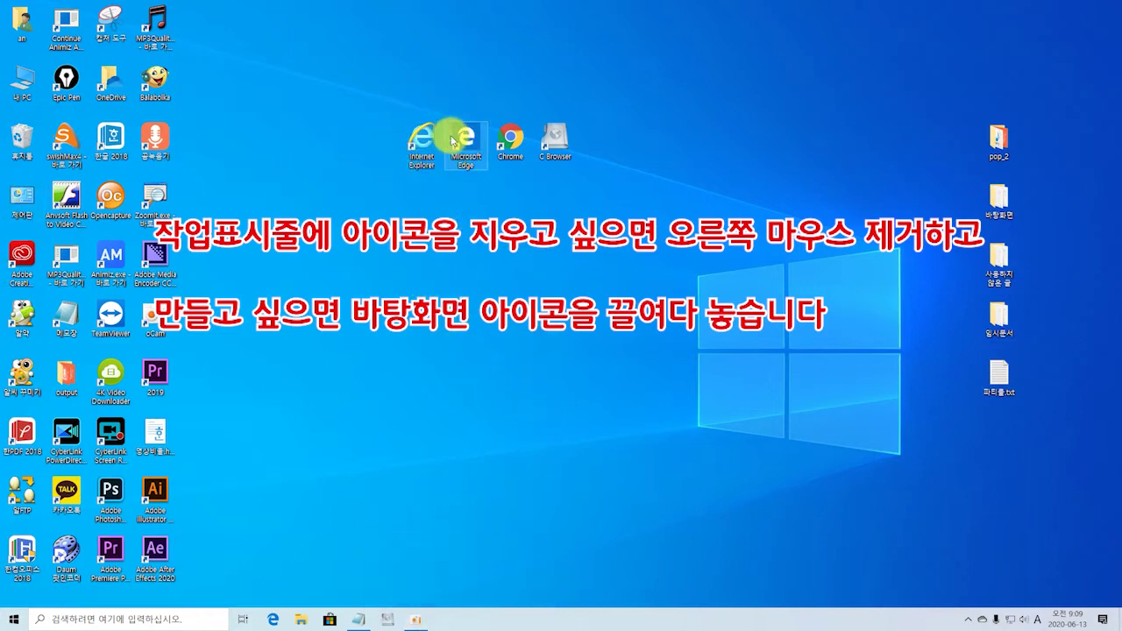
{"action": "left_click_drag", "start_coordinate": [422, 140], "coordinate": [447, 618]}
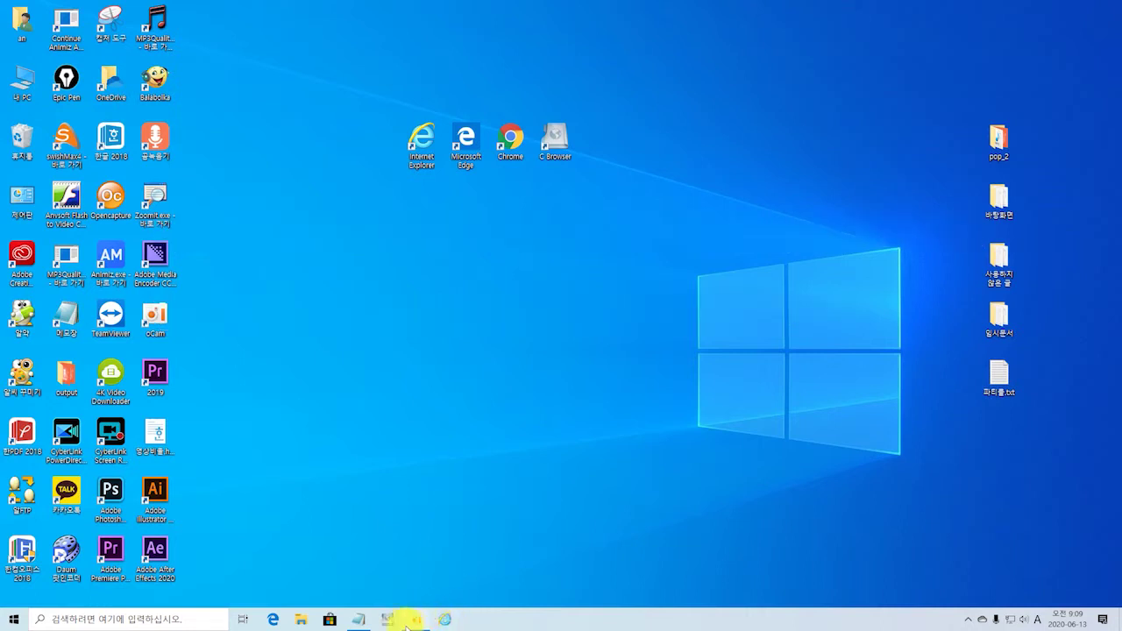
{"action": "left_click_drag", "start_coordinate": [389, 620], "coordinate": [456, 619]}
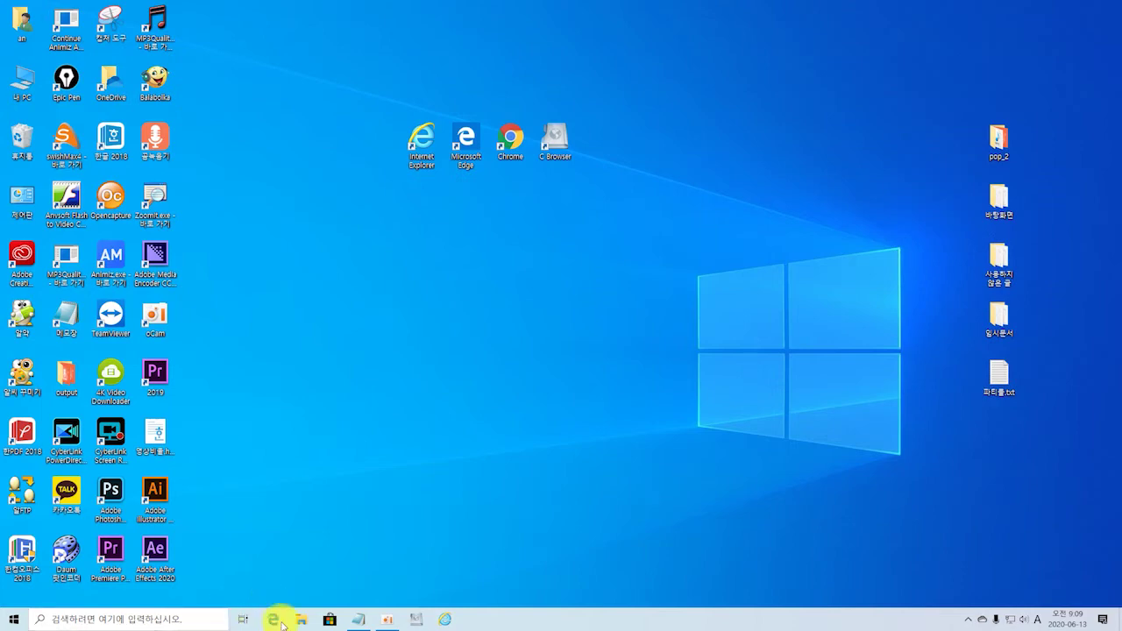
Open Internet Explorer and hide its menu bar, favorites bar, command bar and status bar
{"action": "left_click", "coordinate": [446, 619]}
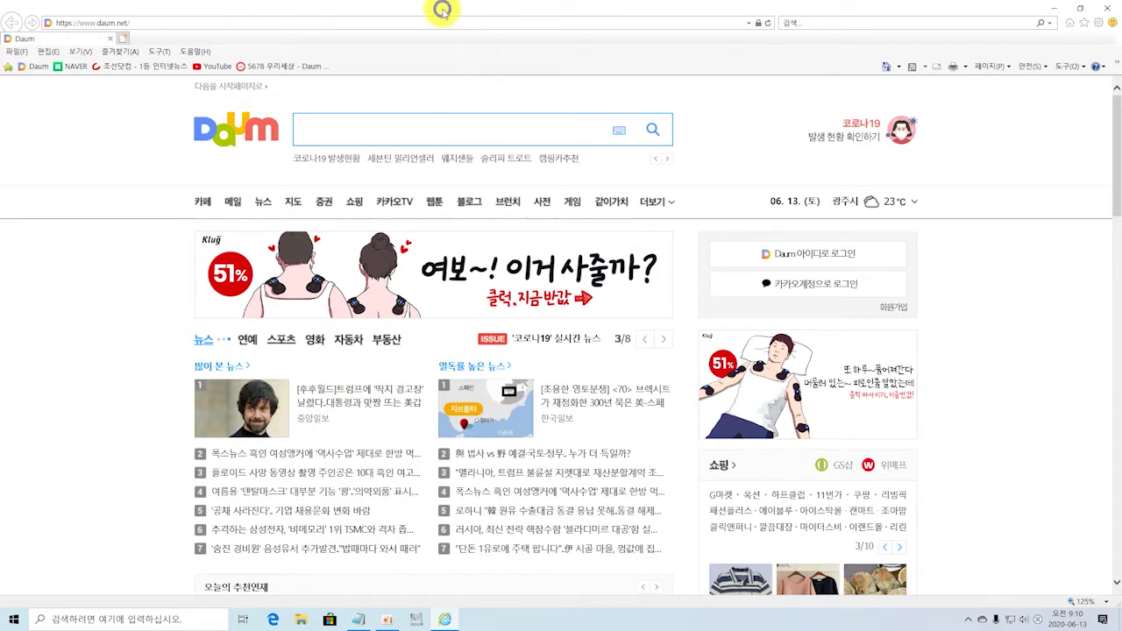
{"action": "right_click", "coordinate": [442, 10]}
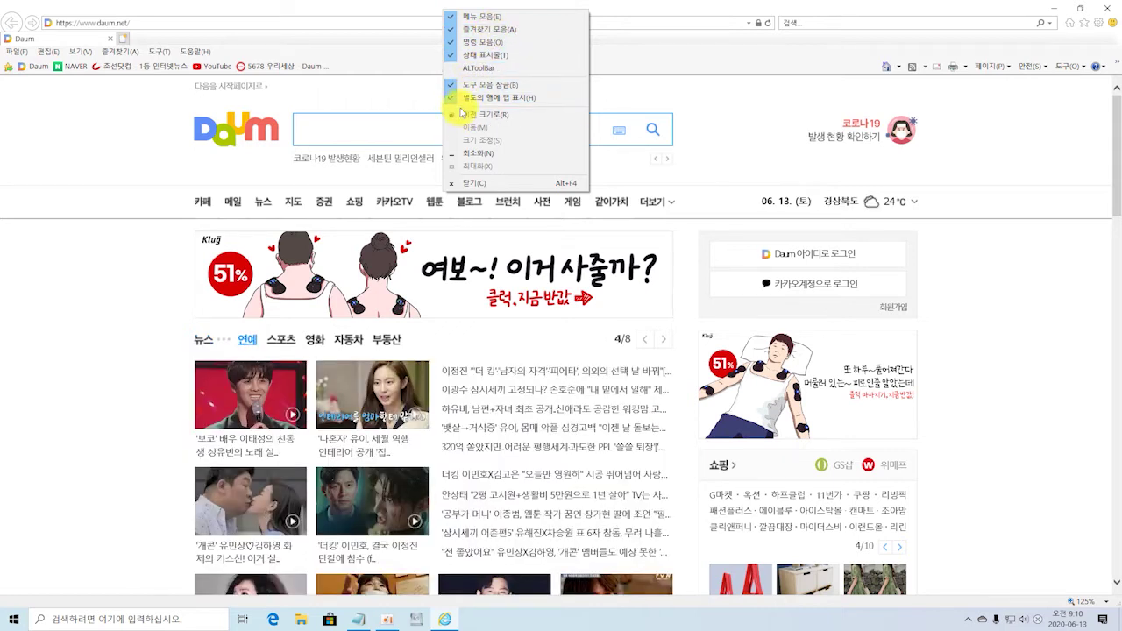
{"action": "left_click", "coordinate": [449, 19]}
{"action": "right_click", "coordinate": [450, 9]}
{"action": "left_click", "coordinate": [458, 29]}
{"action": "right_click", "coordinate": [449, 14]}
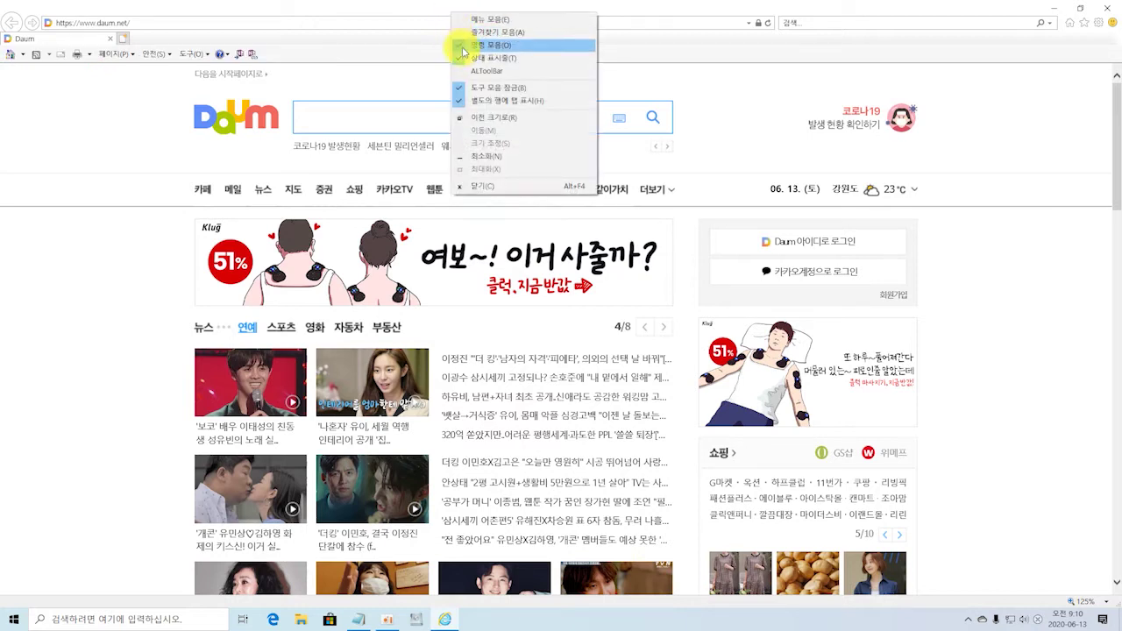
{"action": "left_click", "coordinate": [452, 44]}
{"action": "right_click", "coordinate": [453, 10]}
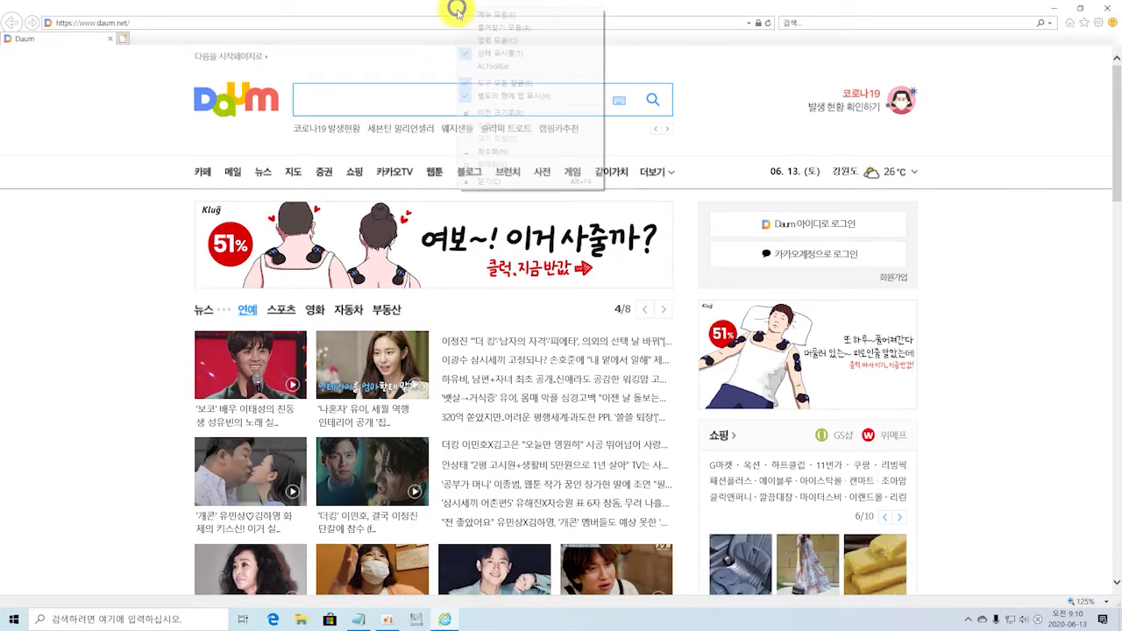
{"action": "left_click", "coordinate": [467, 55]}
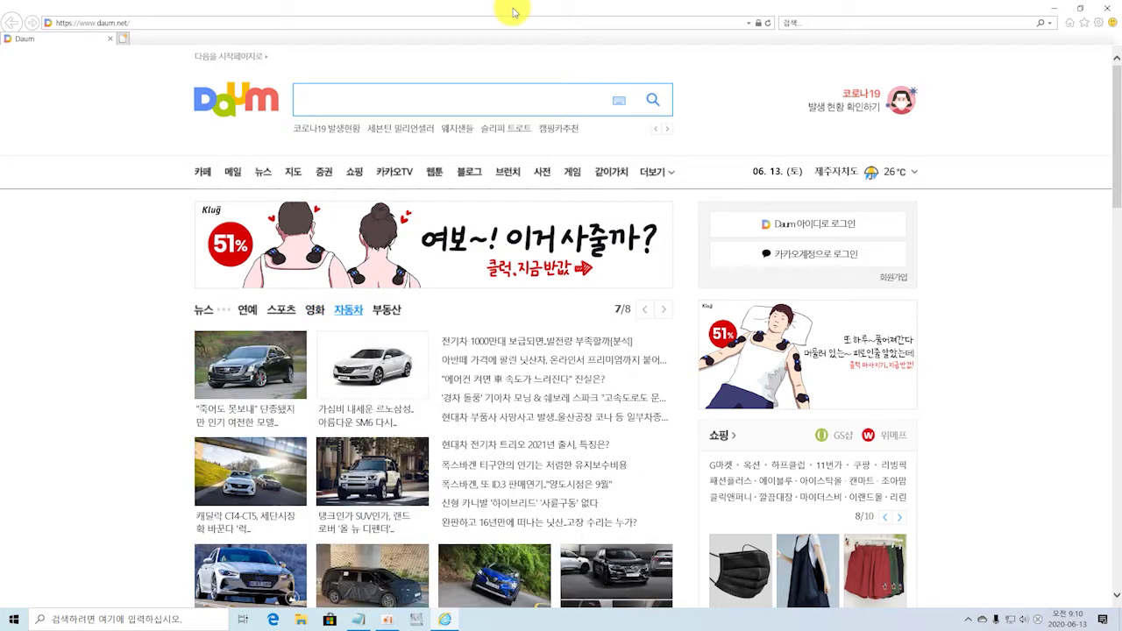
Show Internet Explorer's menu bar, favorites bar, command bar and status bar again
{"action": "right_click", "coordinate": [512, 9]}
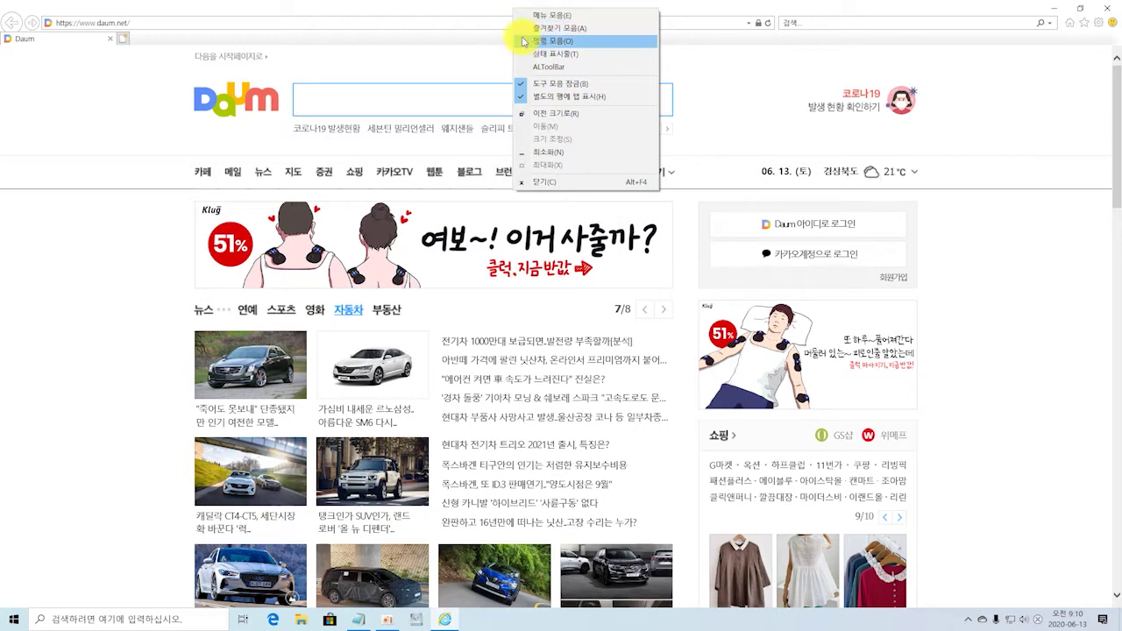
{"action": "left_click", "coordinate": [515, 13]}
{"action": "right_click", "coordinate": [513, 9]}
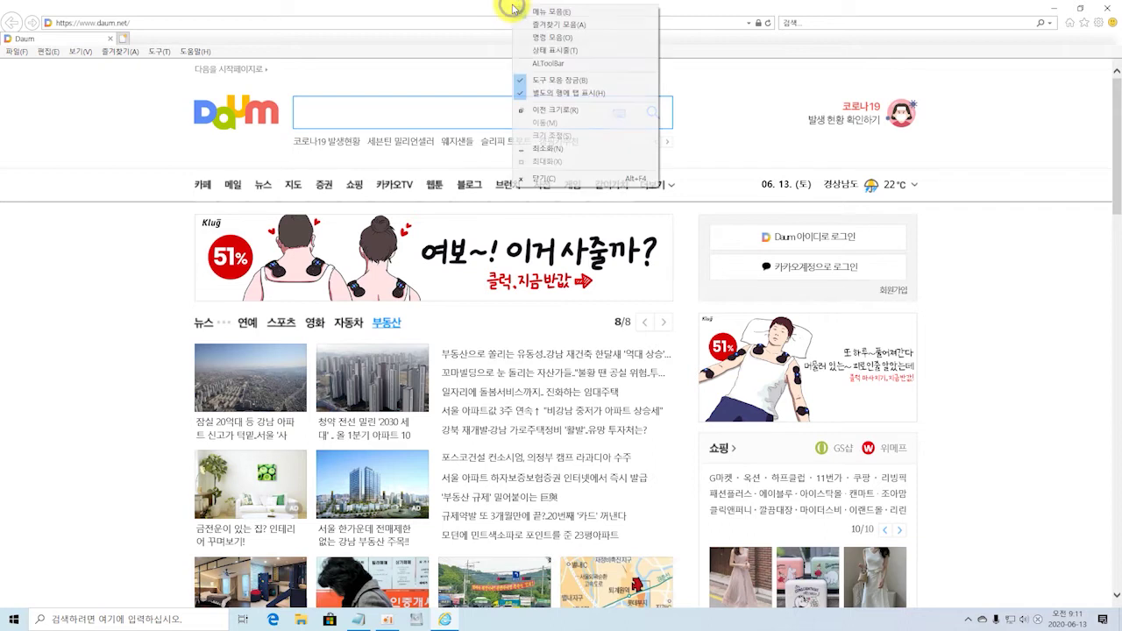
{"action": "left_click", "coordinate": [518, 24]}
{"action": "right_click", "coordinate": [496, 5]}
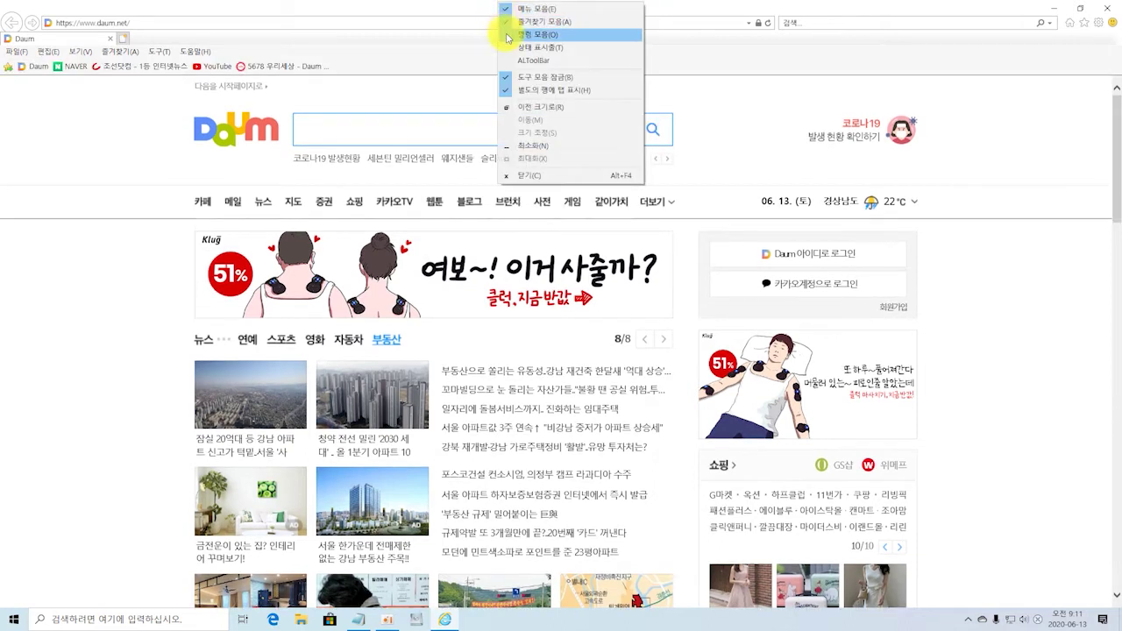
{"action": "left_click", "coordinate": [508, 35]}
{"action": "right_click", "coordinate": [497, 12]}
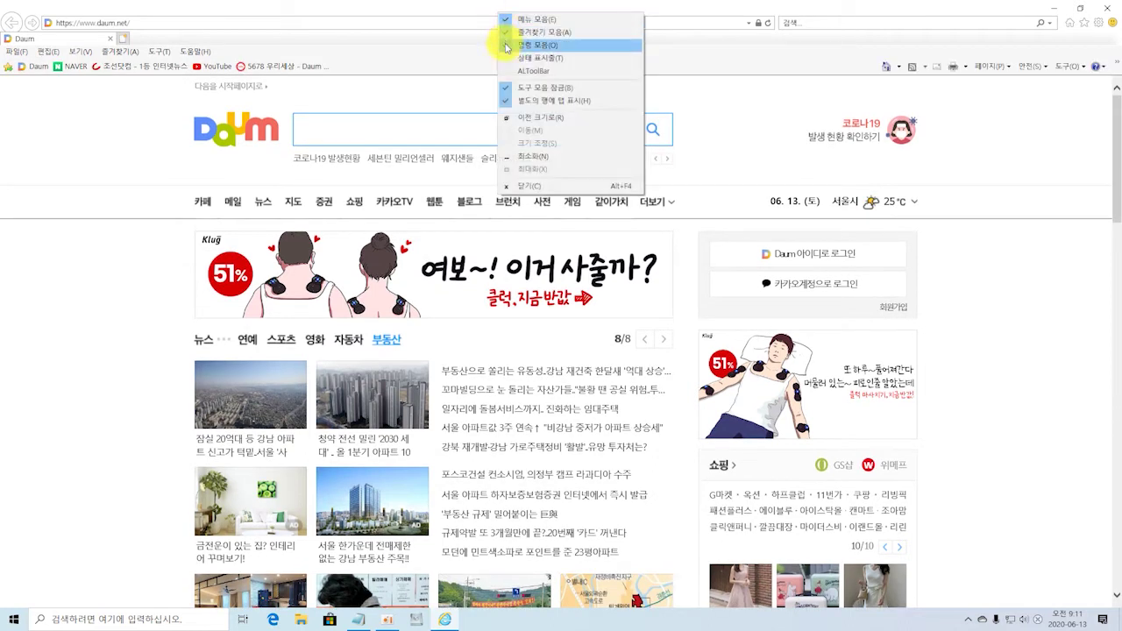
{"action": "left_click", "coordinate": [503, 54]}
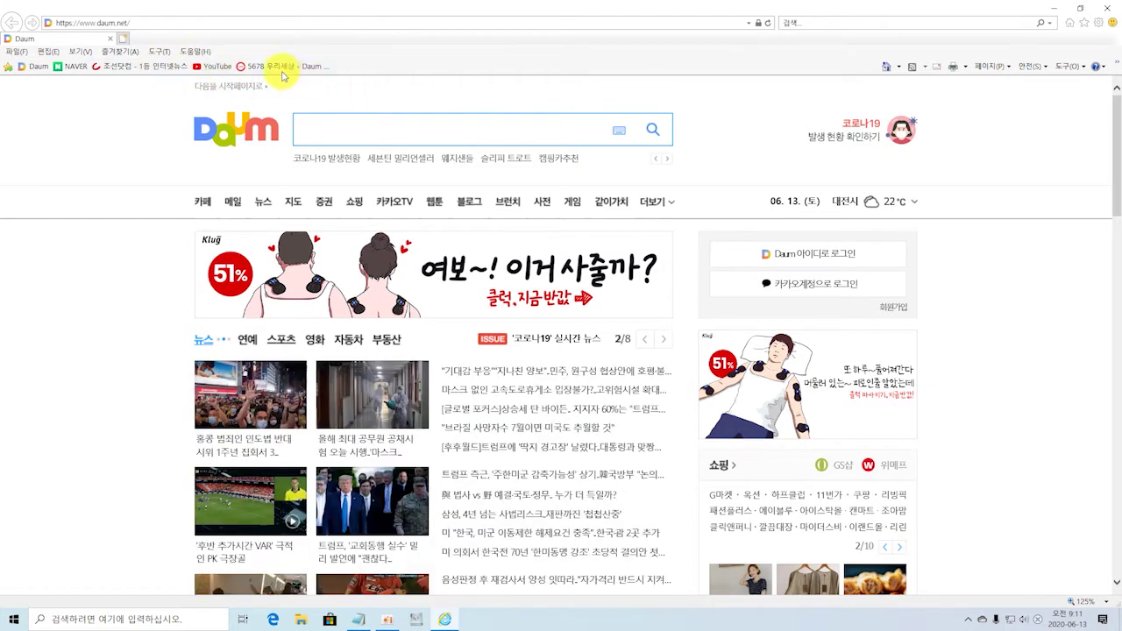
View the available actions for the "5678 우리세상" favorite and close the Internet Explorer window
{"action": "right_click", "coordinate": [278, 71]}
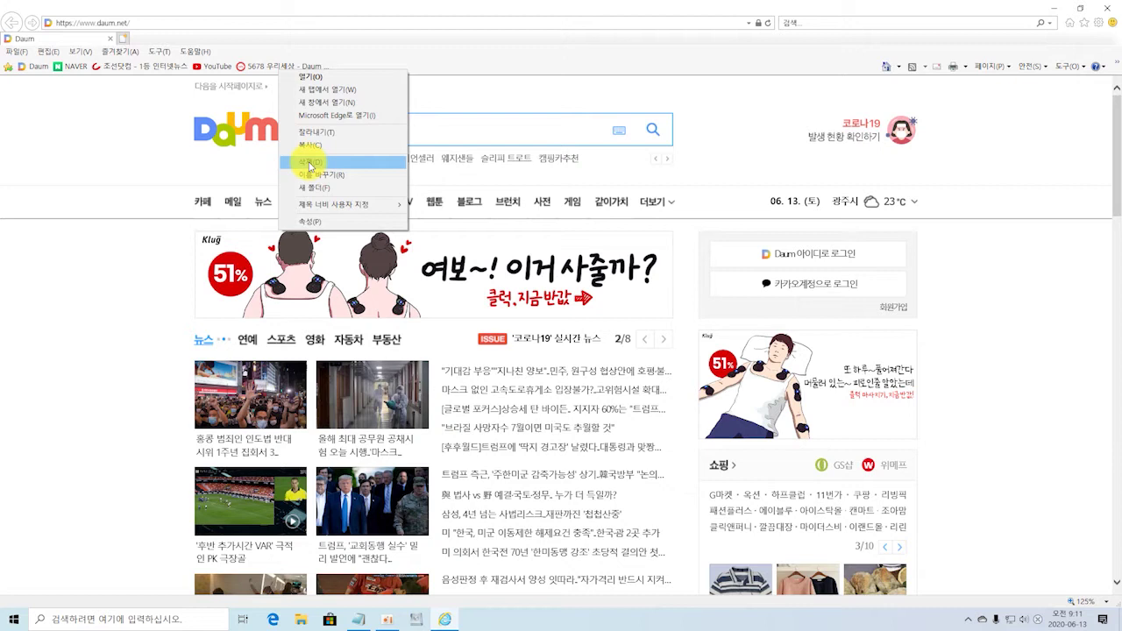
{"action": "left_click", "coordinate": [1106, 8]}
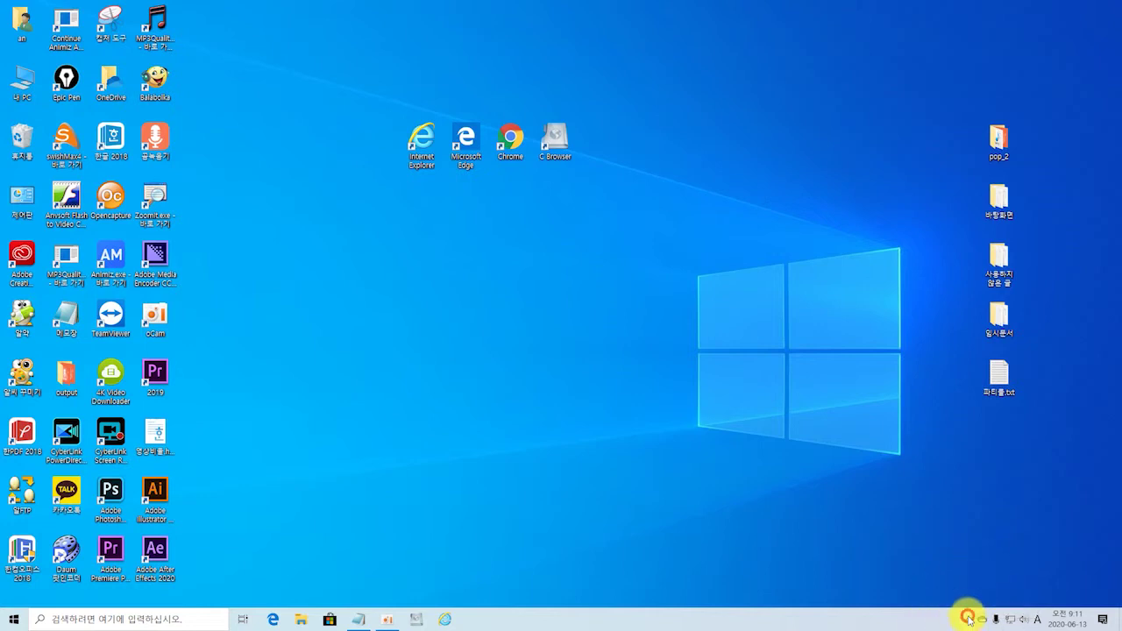
Reveal the hidden notification area icons, examine which programs they belong to, and collapse them again
{"action": "left_click", "coordinate": [969, 619]}
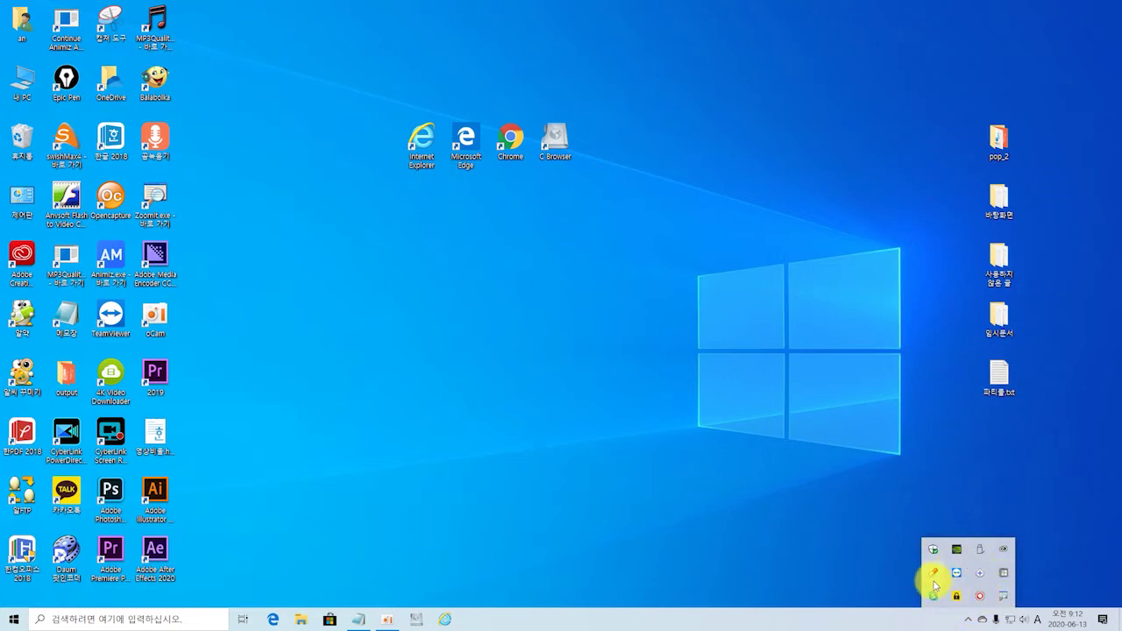
{"action": "key", "text": "ctrl"}
{"action": "key", "text": "ctrl"}
{"action": "key", "text": "ctrl"}
{"action": "key", "text": "ctrl"}
{"action": "key", "text": "ctrl"}
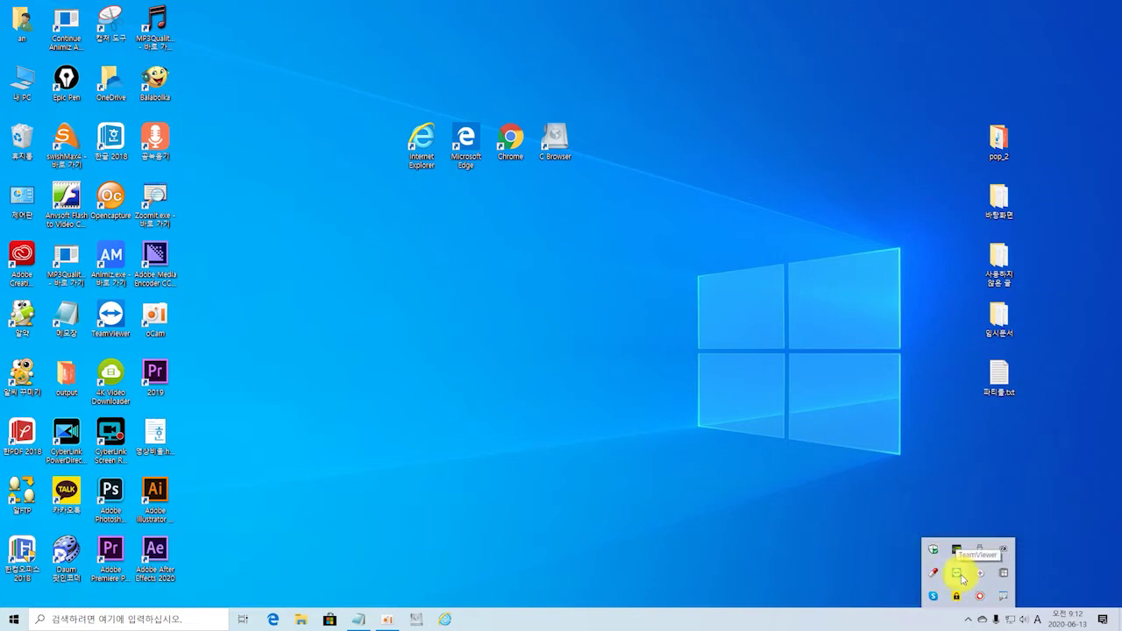
{"action": "key", "text": "ctrl"}
{"action": "key", "text": "ctrl"}
{"action": "key", "text": "ctrl"}
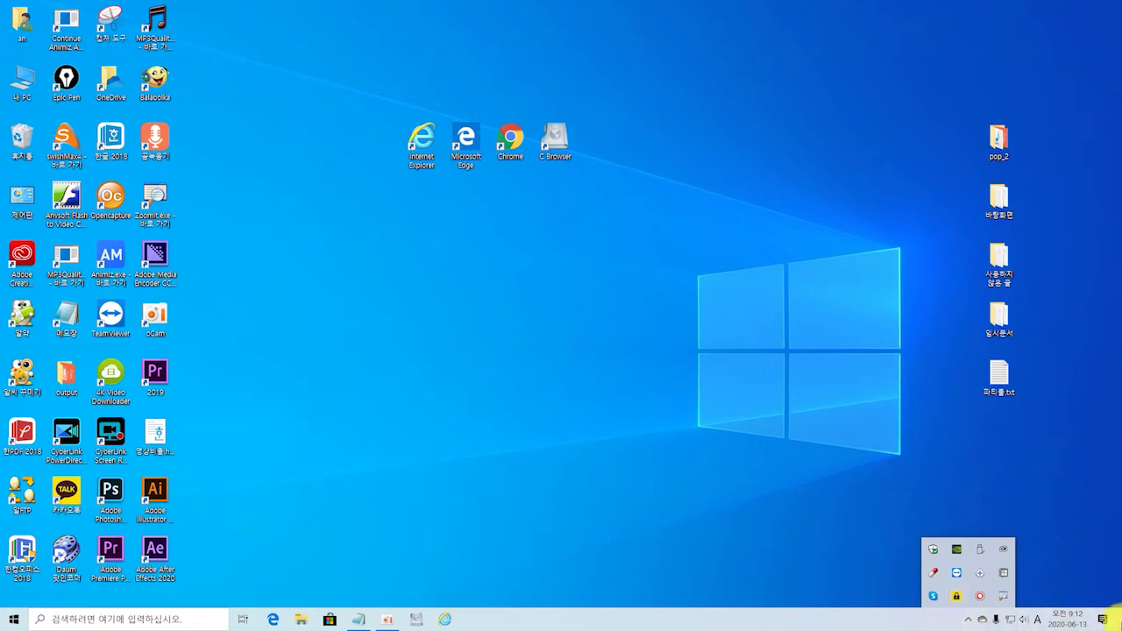
{"action": "left_click", "coordinate": [855, 616]}
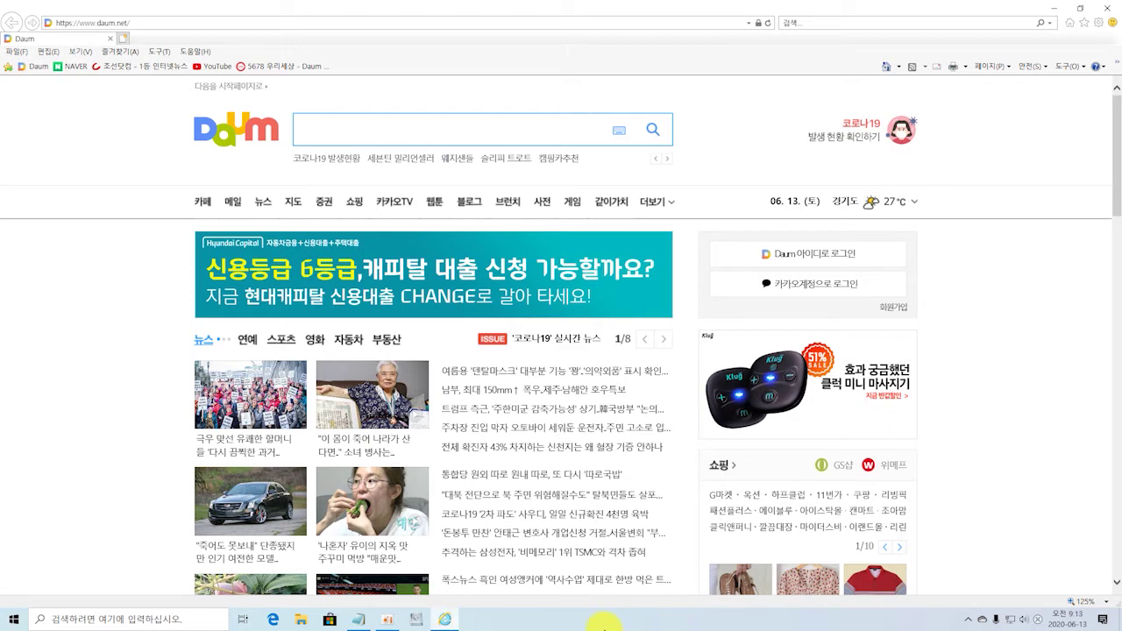
Show the desktop using the taskbar's own command and restore the Internet Explorer window
{"action": "right_click", "coordinate": [604, 619]}
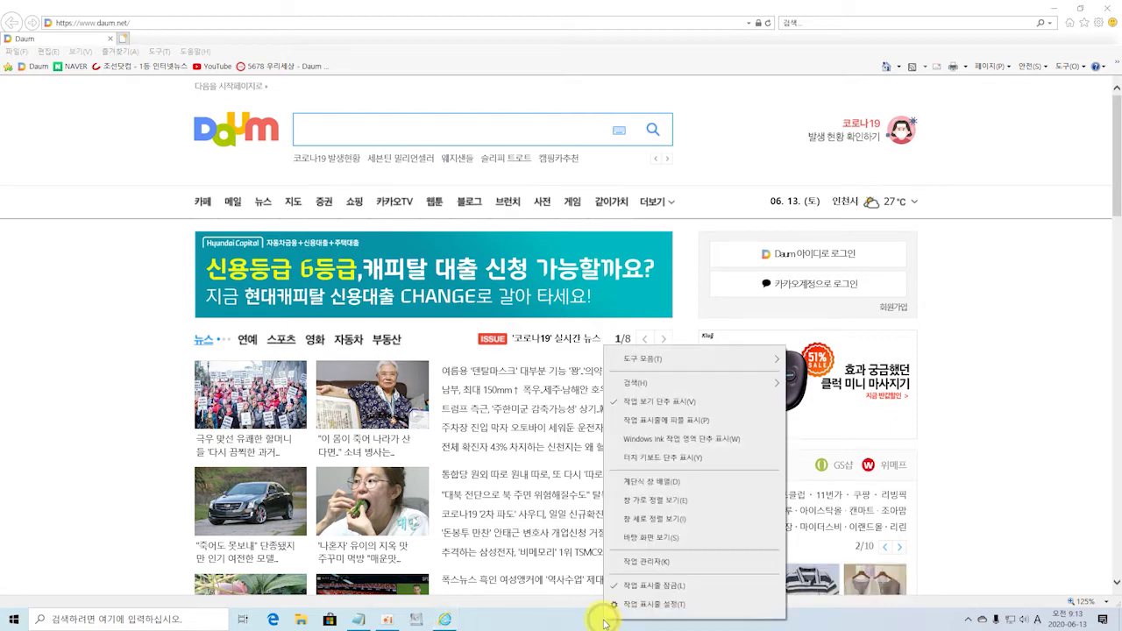
{"action": "left_click", "coordinate": [651, 536]}
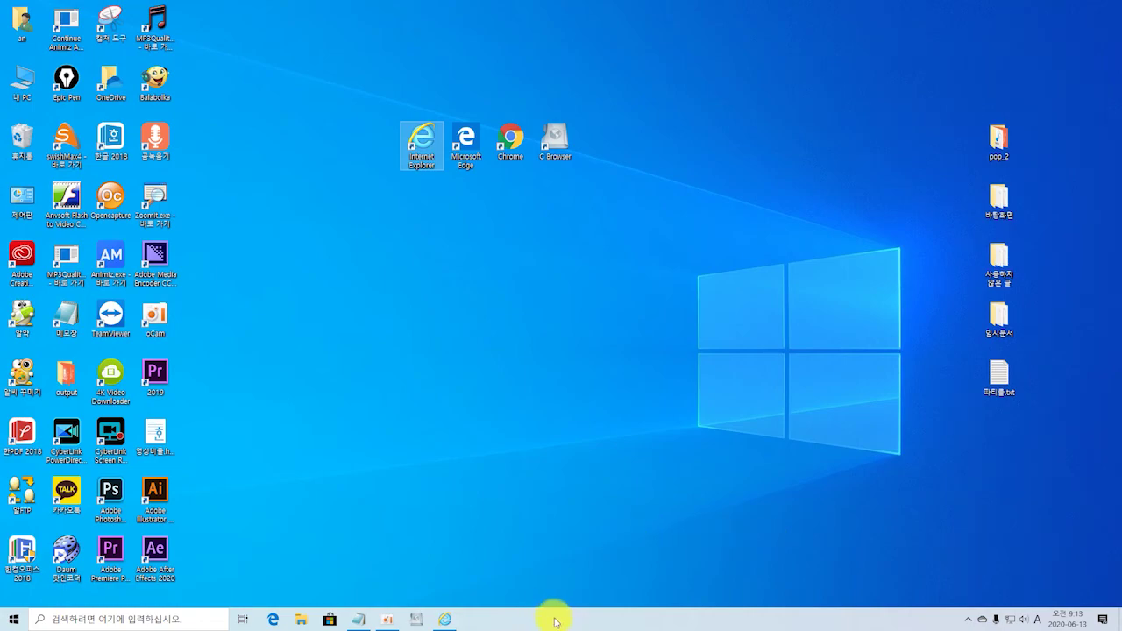
{"action": "left_click", "coordinate": [446, 620]}
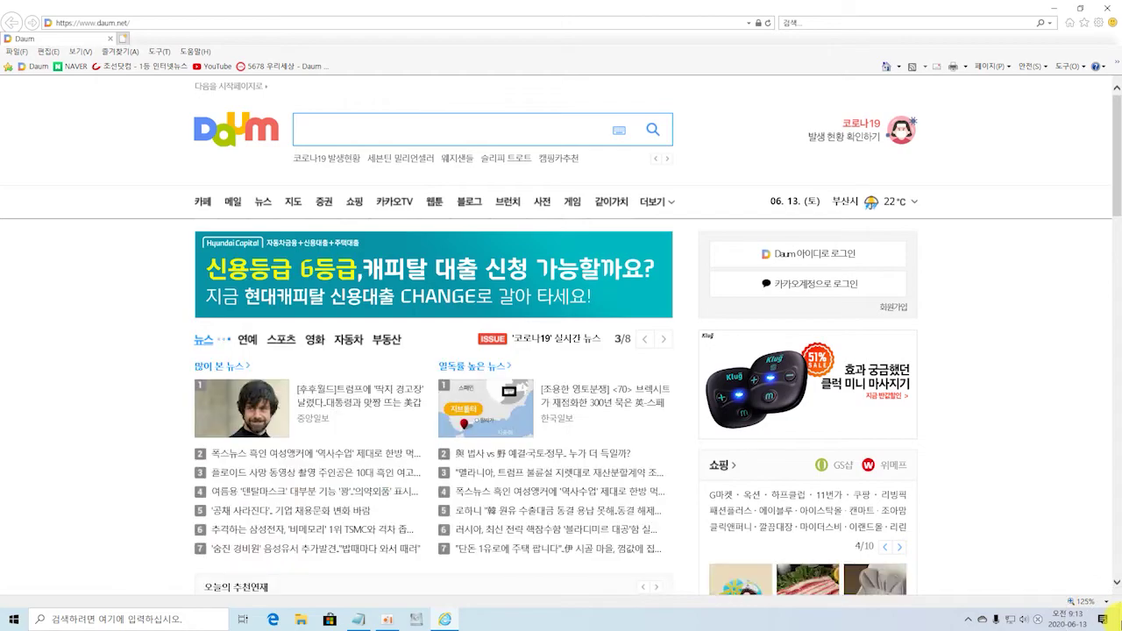
Toggle repeatedly between the bare desktop and the open Internet Explorer window, and close the browser
{"action": "left_click", "coordinate": [1117, 619]}
{"action": "left_click", "coordinate": [1117, 619]}
{"action": "left_click", "coordinate": [1116, 619]}
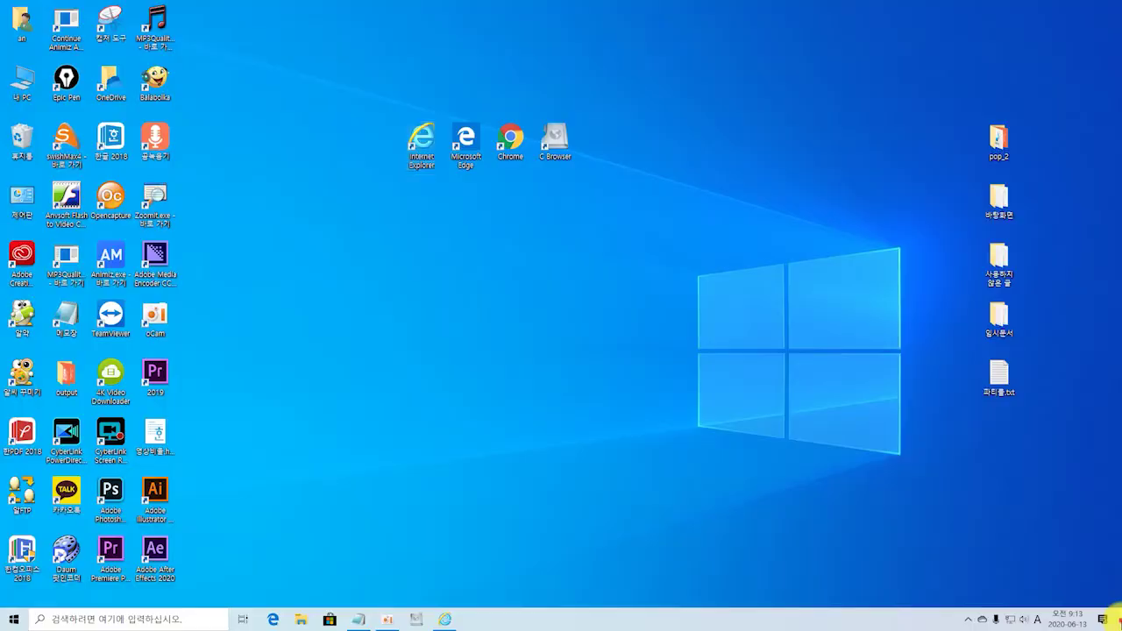
{"action": "left_click", "coordinate": [1117, 619]}
{"action": "left_click", "coordinate": [1117, 618]}
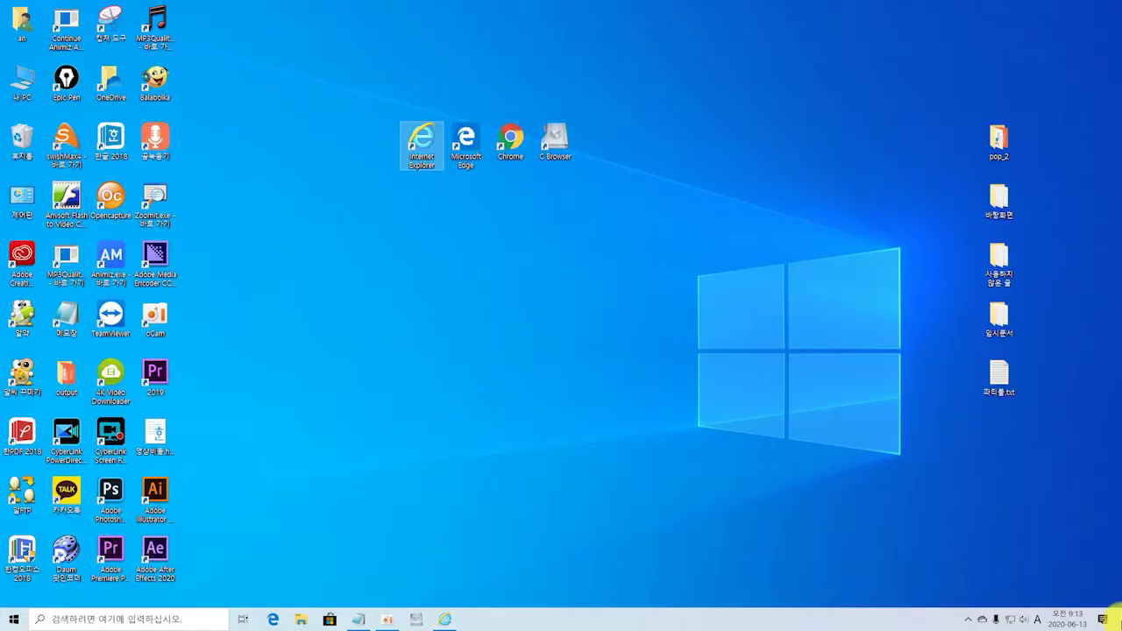
{"action": "left_click", "coordinate": [1117, 619]}
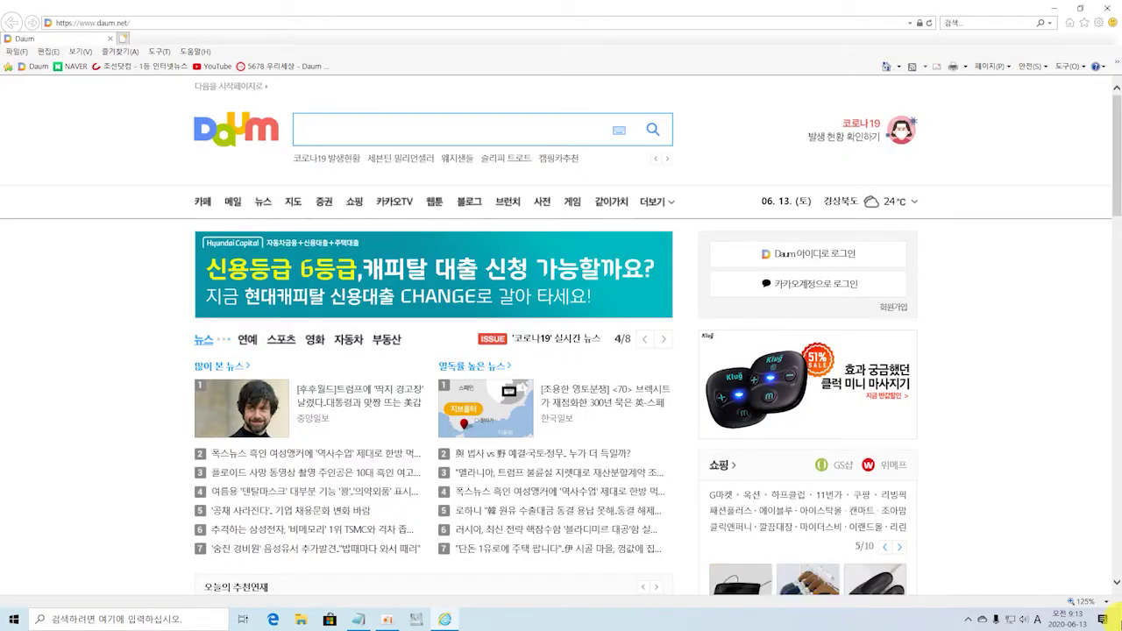
{"action": "left_click", "coordinate": [1106, 9]}
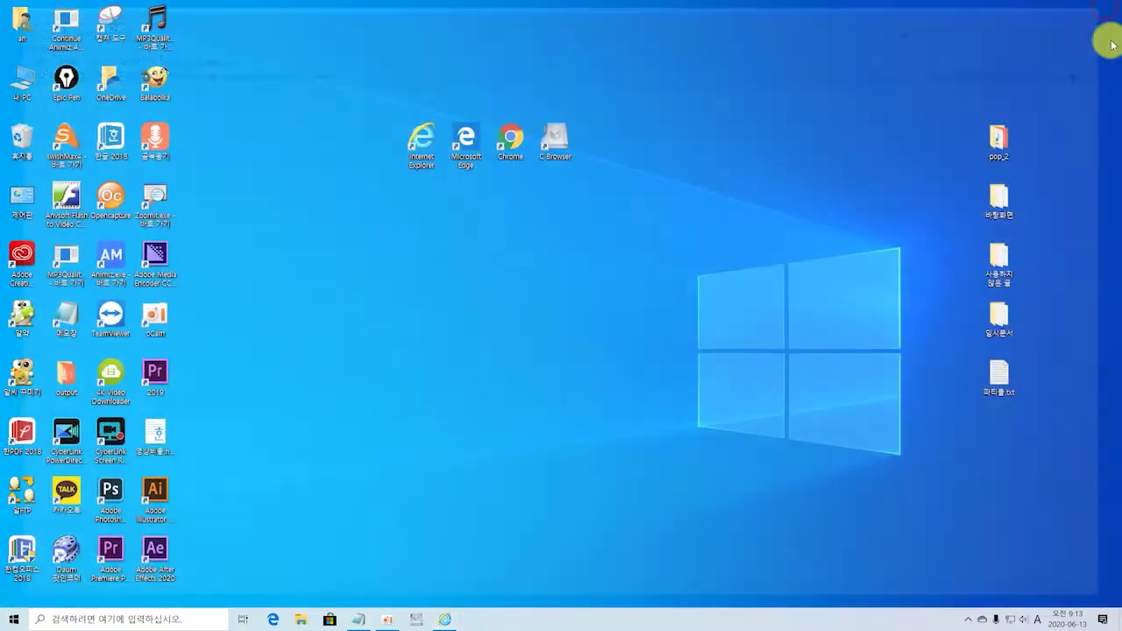
Switch to the open Notepad document, set the input language mode to Korean and enter "ㅇㅇㅇㅇㅇㅇㅇ"
{"action": "left_click", "coordinate": [1036, 621]}
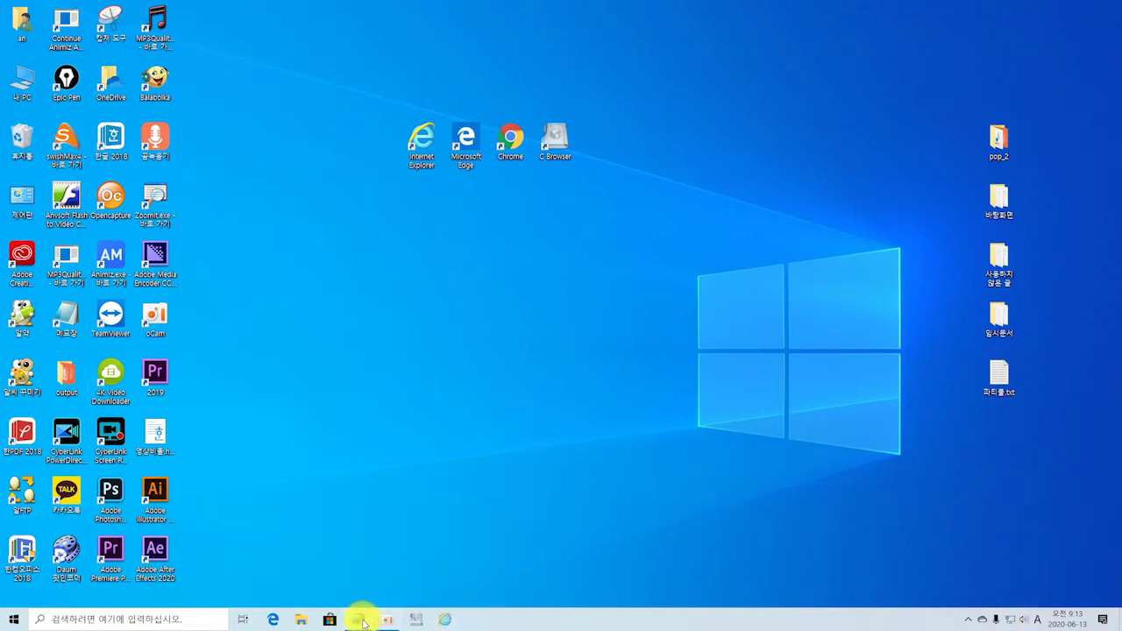
{"action": "left_click", "coordinate": [361, 619]}
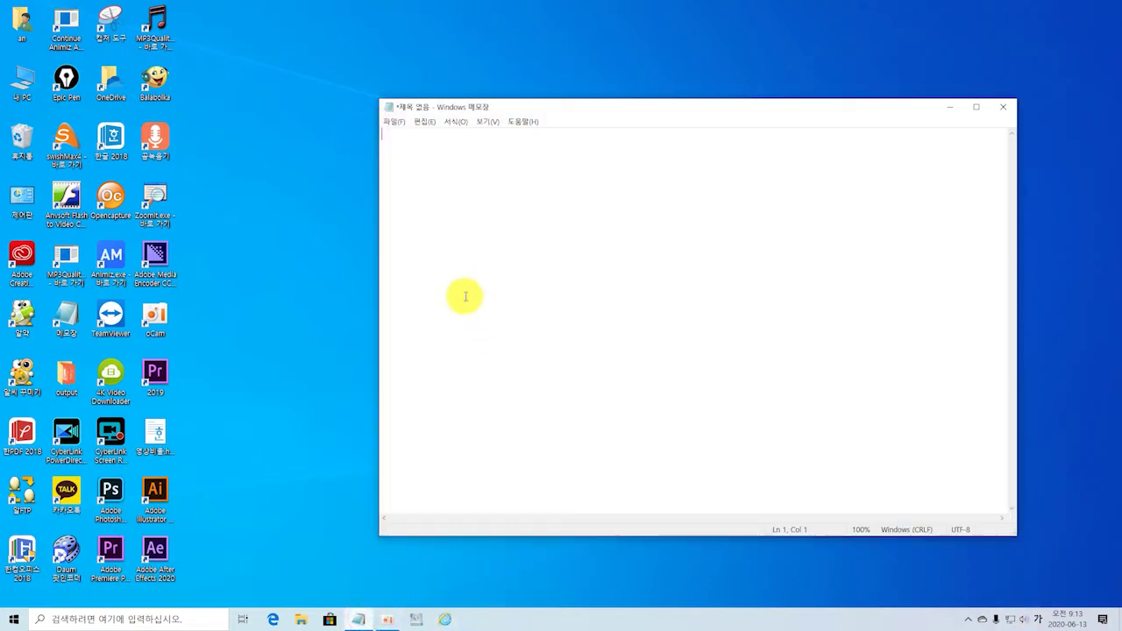
{"action": "left_click", "coordinate": [1039, 620]}
{"action": "left_click", "coordinate": [449, 183]}
{"action": "type", "text": "ㅇㅇㅇㅇㅇㅇㅇ"}
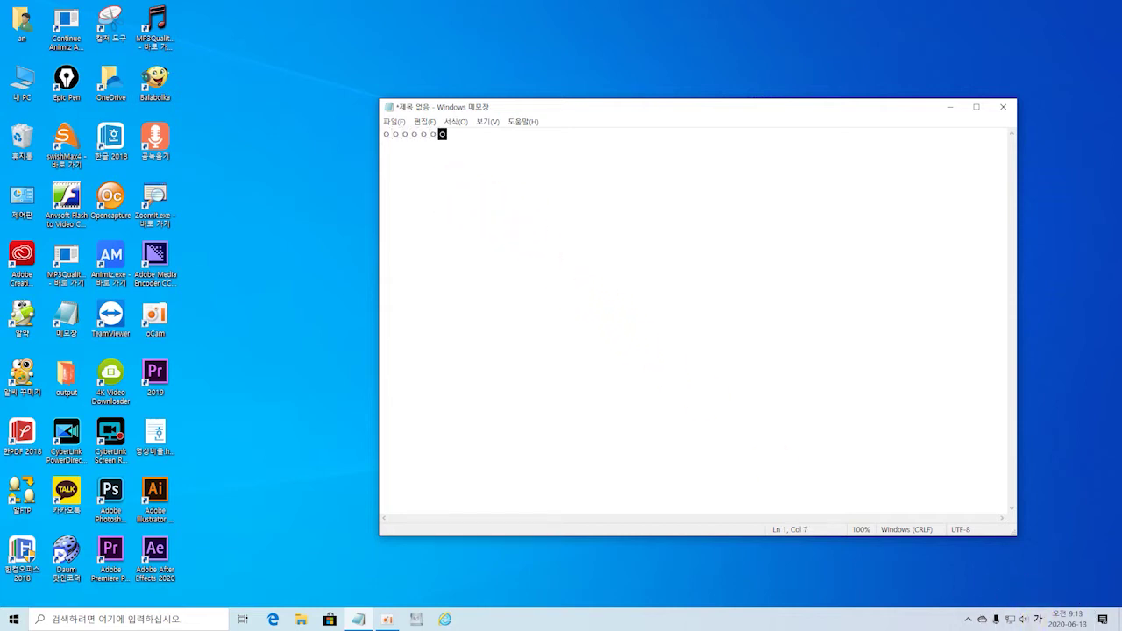
Continue the Notepad text with "ㅗㅗㅗㅗ", switch the input mode to English and enter "gggggdddddddd" after it
{"action": "left_click", "coordinate": [527, 231]}
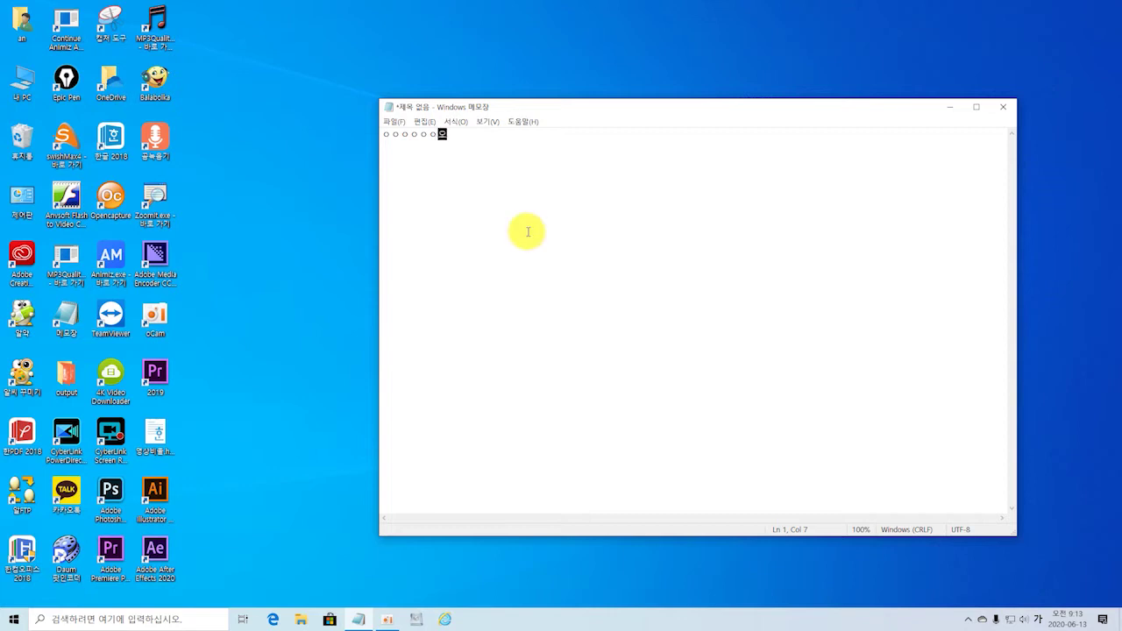
{"action": "type", "text": "ㅗㅗㅗㅗ"}
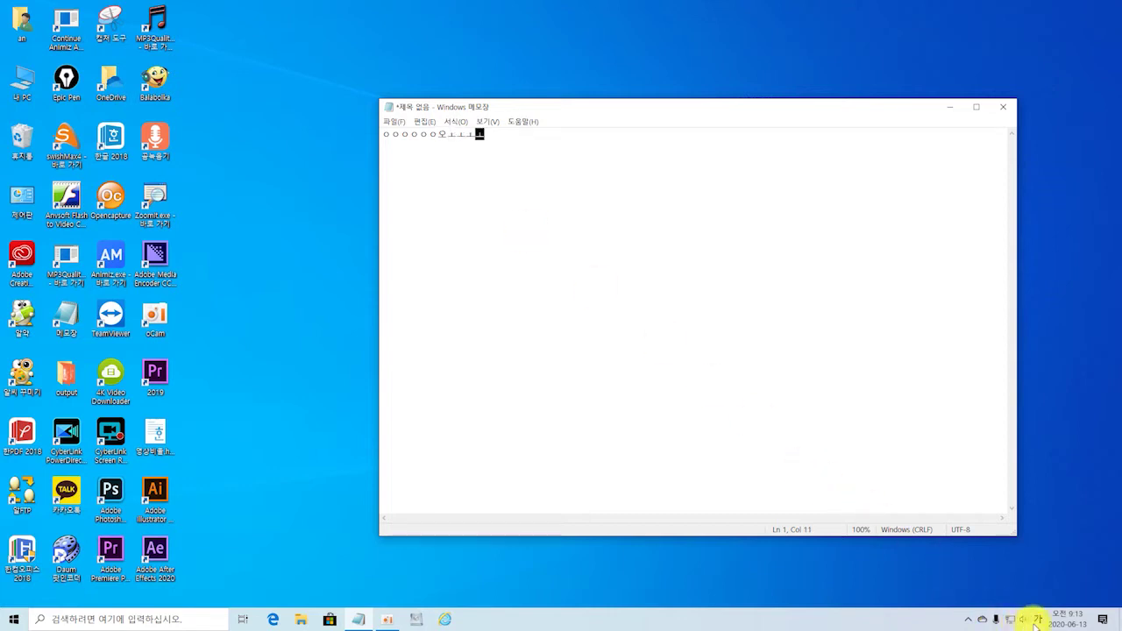
{"action": "left_click", "coordinate": [1038, 619]}
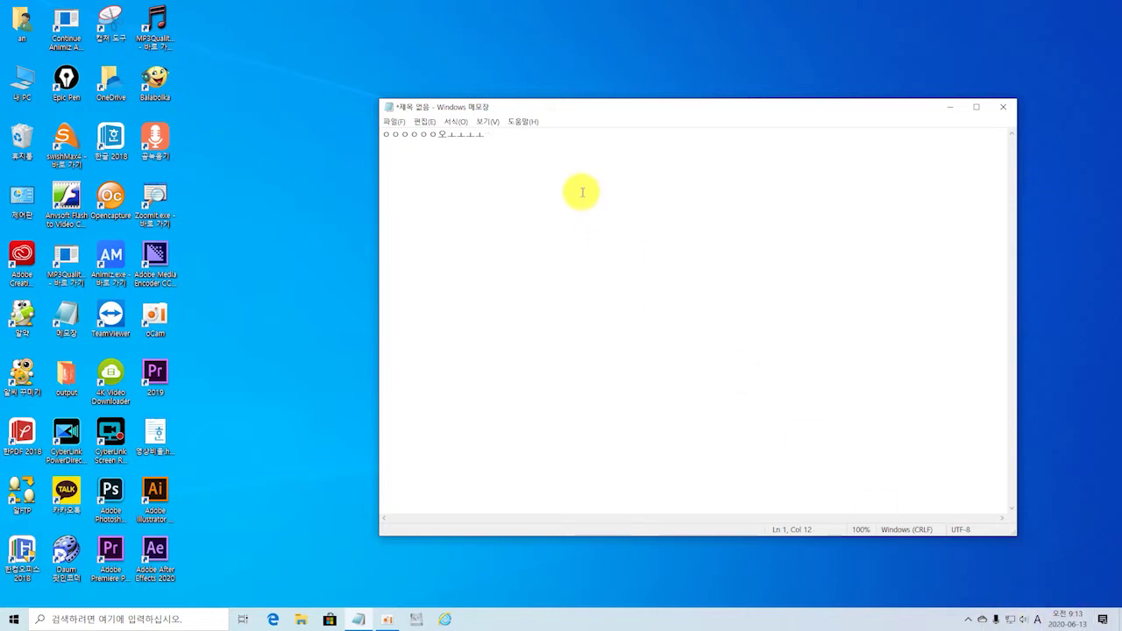
{"action": "left_click", "coordinate": [495, 132]}
{"action": "type", "text": "g"}
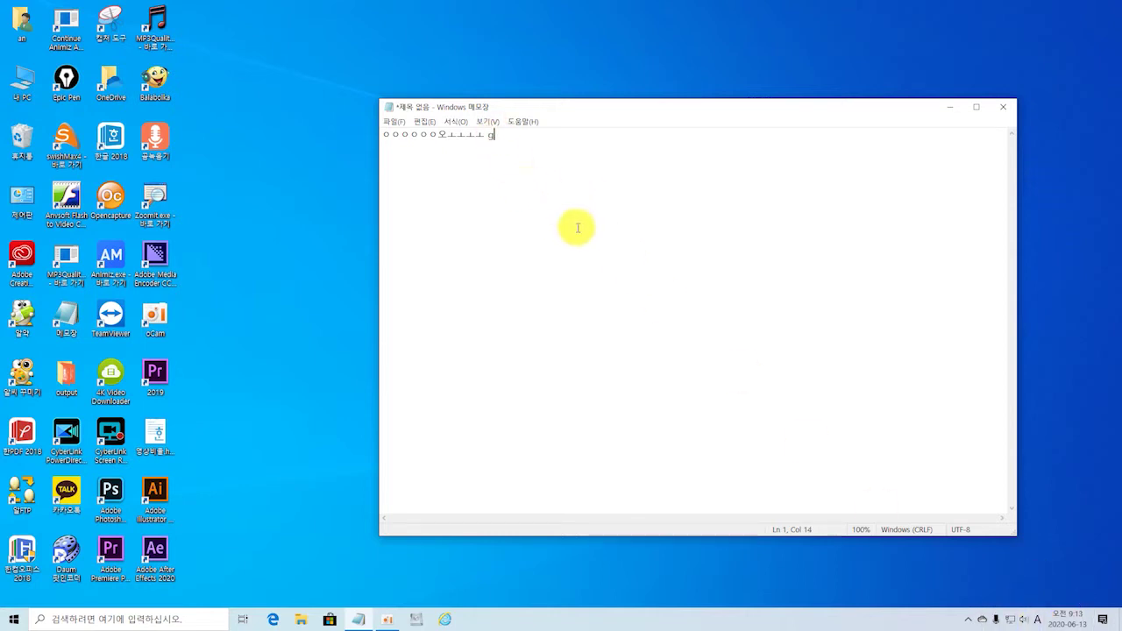
{"action": "type", "text": "ggggdddddddd"}
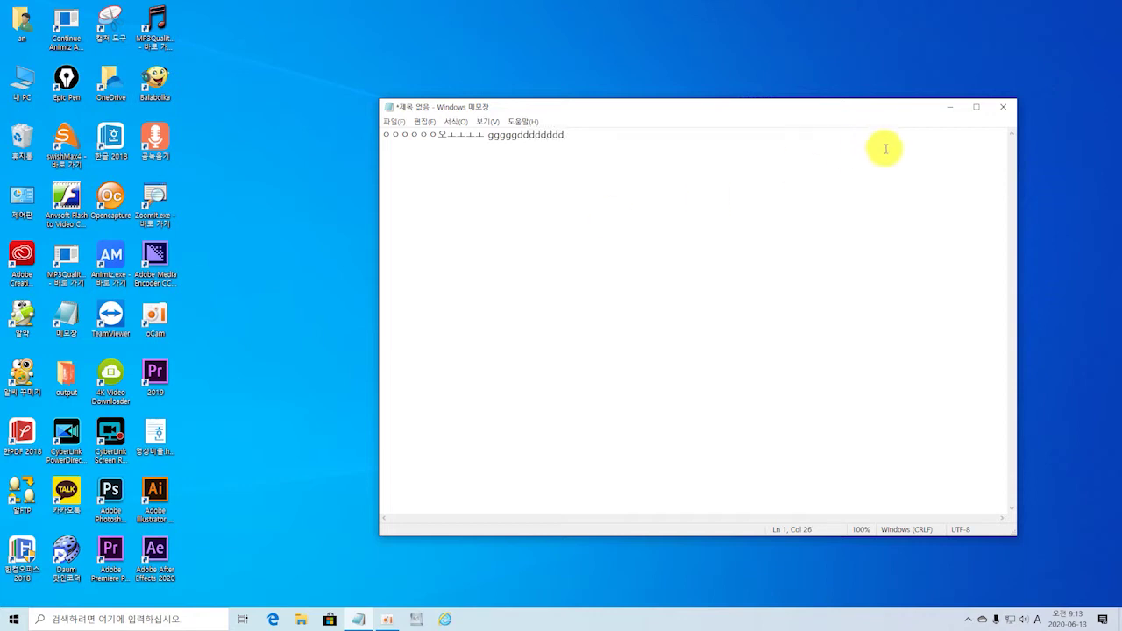
Close the Notepad document without saving its changes
{"action": "left_click", "coordinate": [1003, 109]}
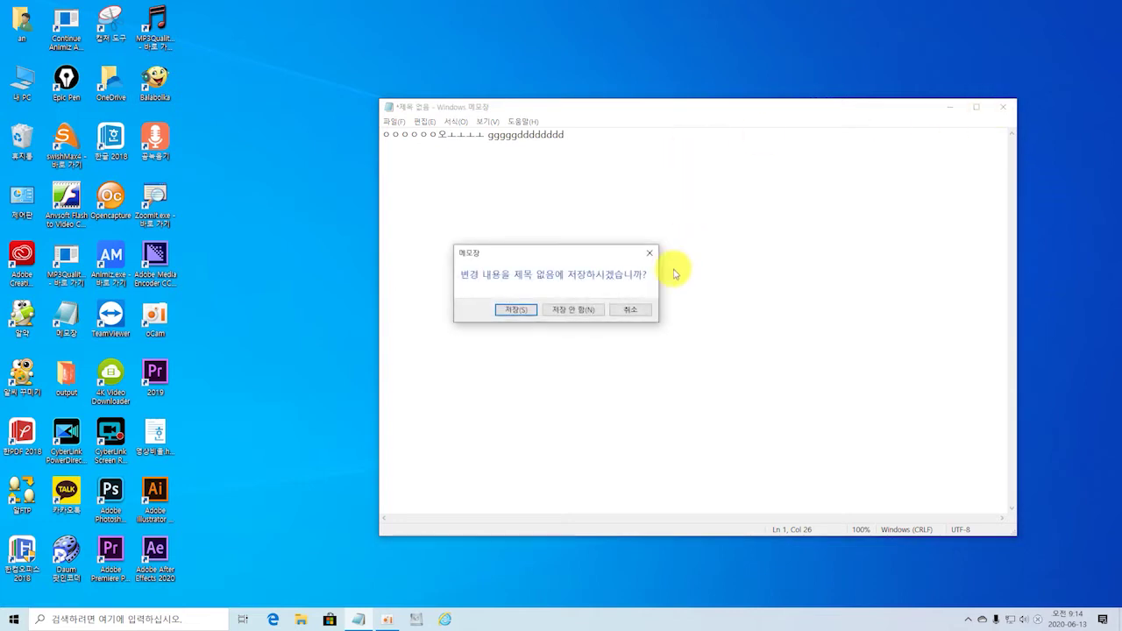
{"action": "left_click", "coordinate": [574, 310]}
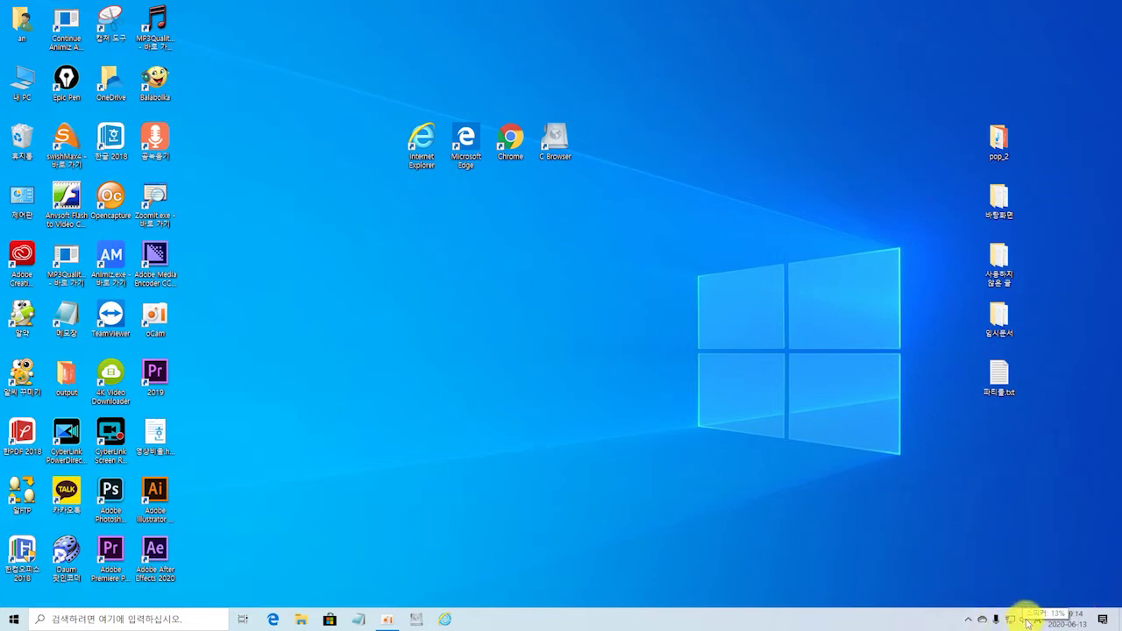
Bring up the speaker's volume slider from the notification area, examine it and dismiss it
{"action": "left_click", "coordinate": [1023, 622]}
{"action": "left_click_drag", "start_coordinate": [971, 600], "coordinate": [975, 607]}
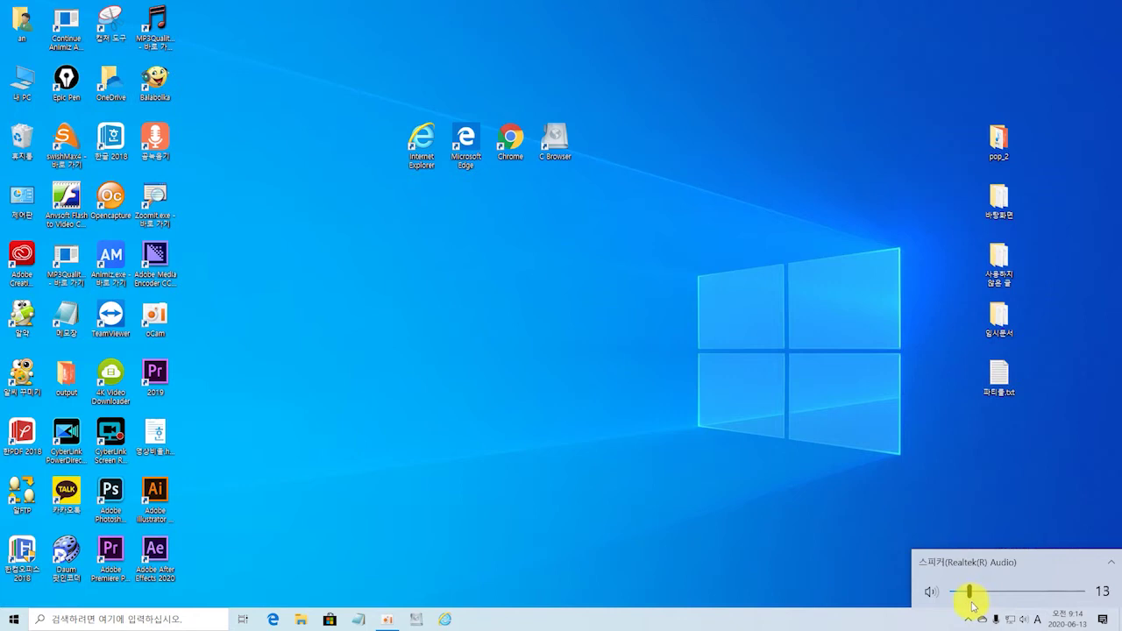
{"action": "left_click", "coordinate": [954, 529]}
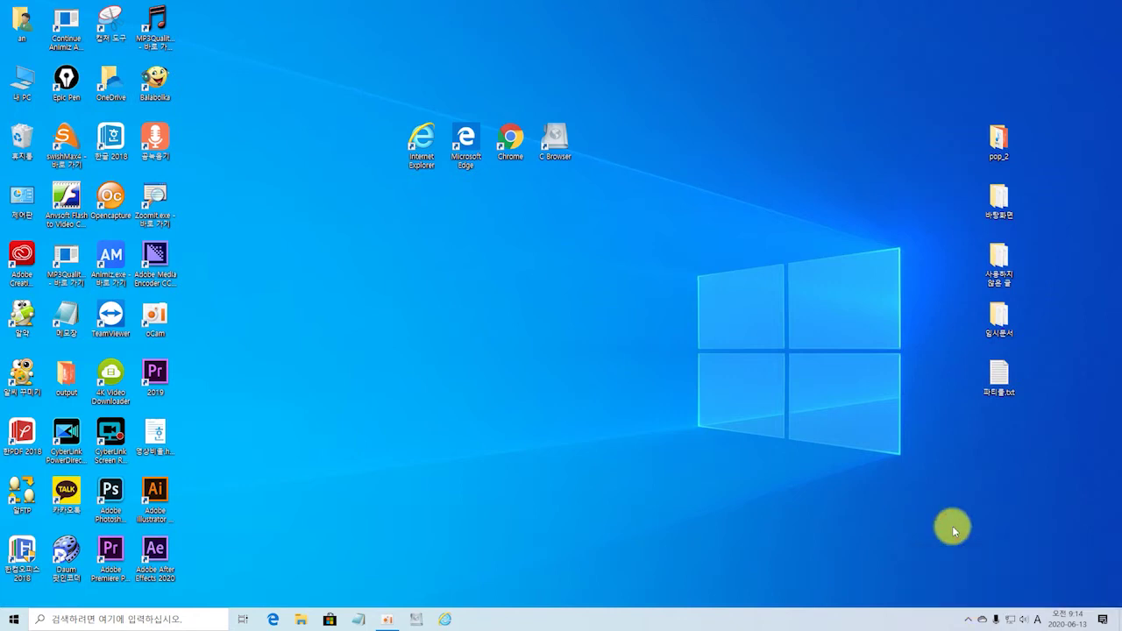
Open the volume mixer near the middle of the desktop, raise the ocam and system sounds volumes to about half, and close it
{"action": "right_click", "coordinate": [1023, 620]}
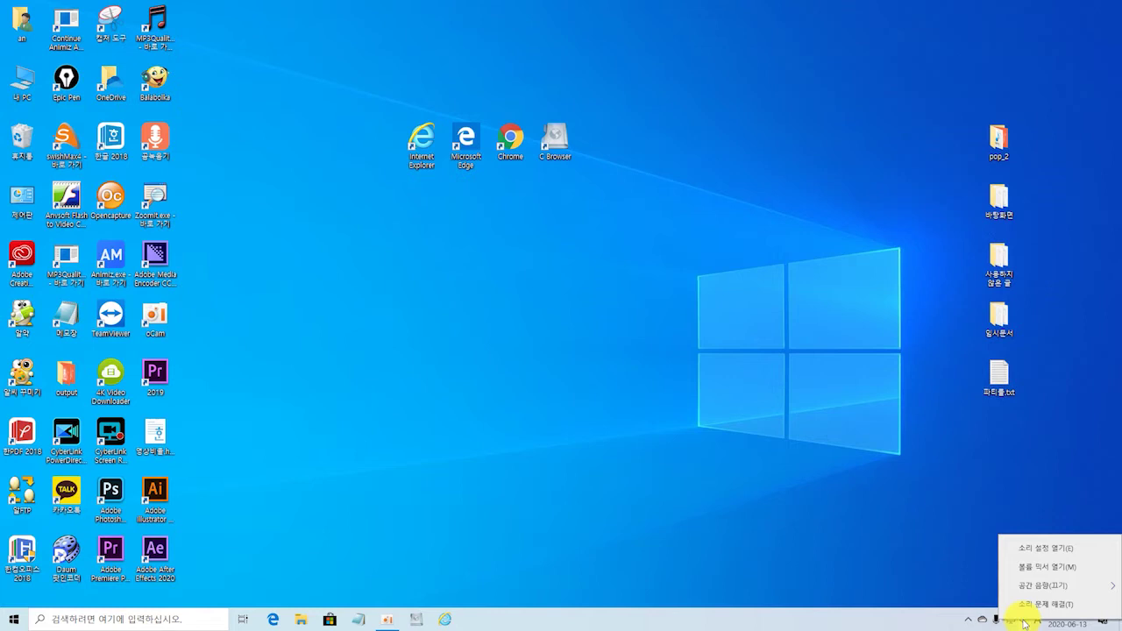
{"action": "left_click", "coordinate": [1033, 570]}
{"action": "left_click_drag", "start_coordinate": [961, 409], "coordinate": [736, 257]}
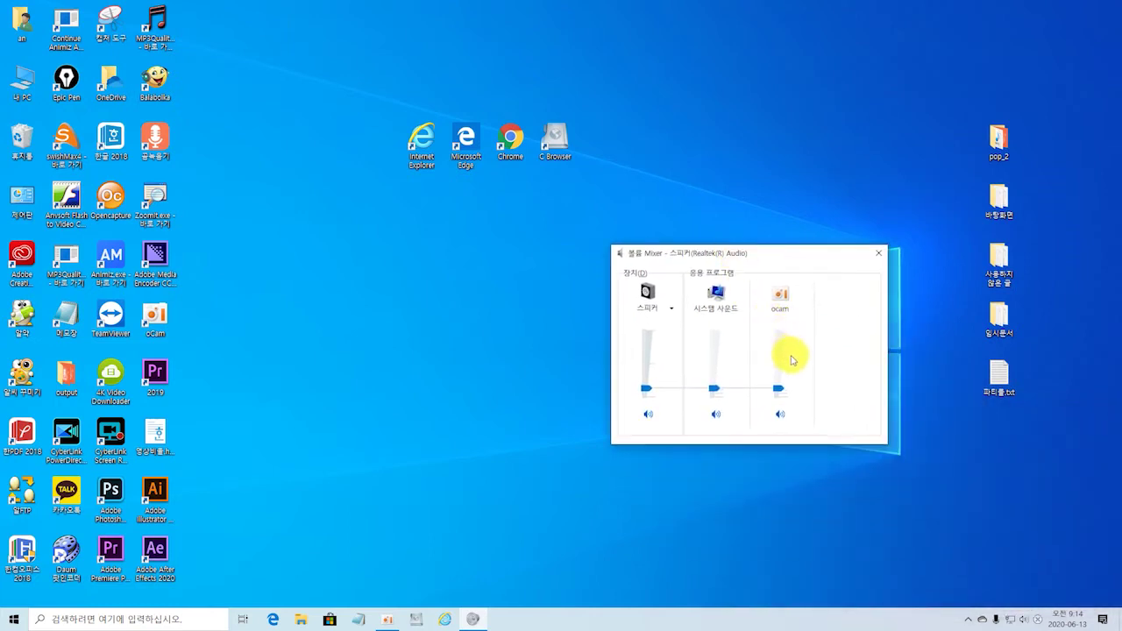
{"action": "left_click_drag", "start_coordinate": [779, 391], "coordinate": [778, 364]}
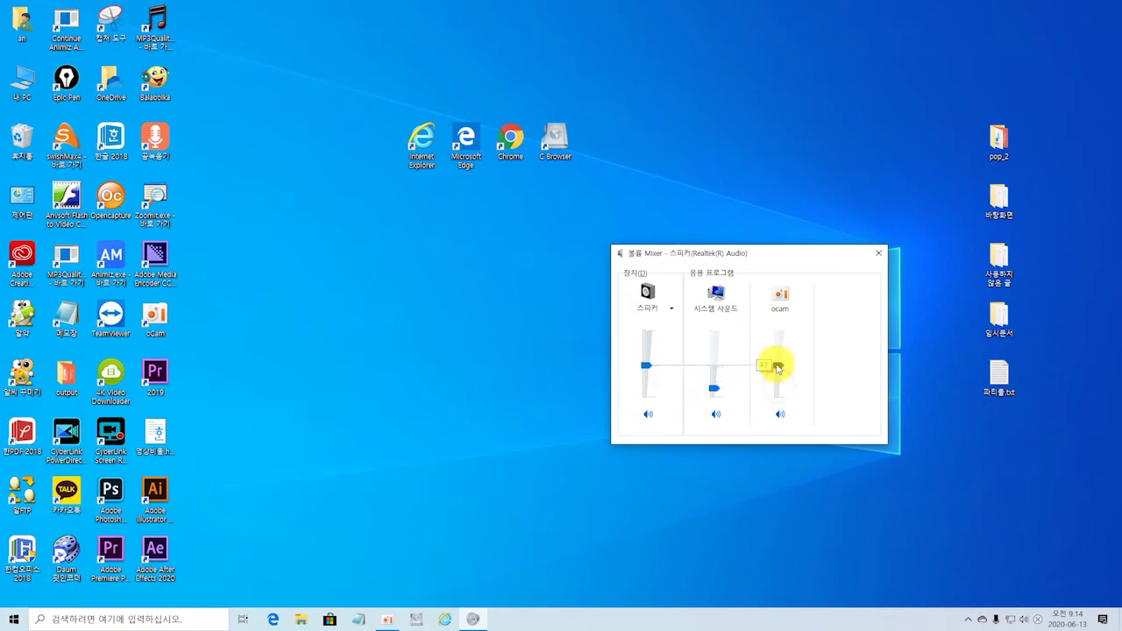
{"action": "left_click_drag", "start_coordinate": [714, 390], "coordinate": [715, 362]}
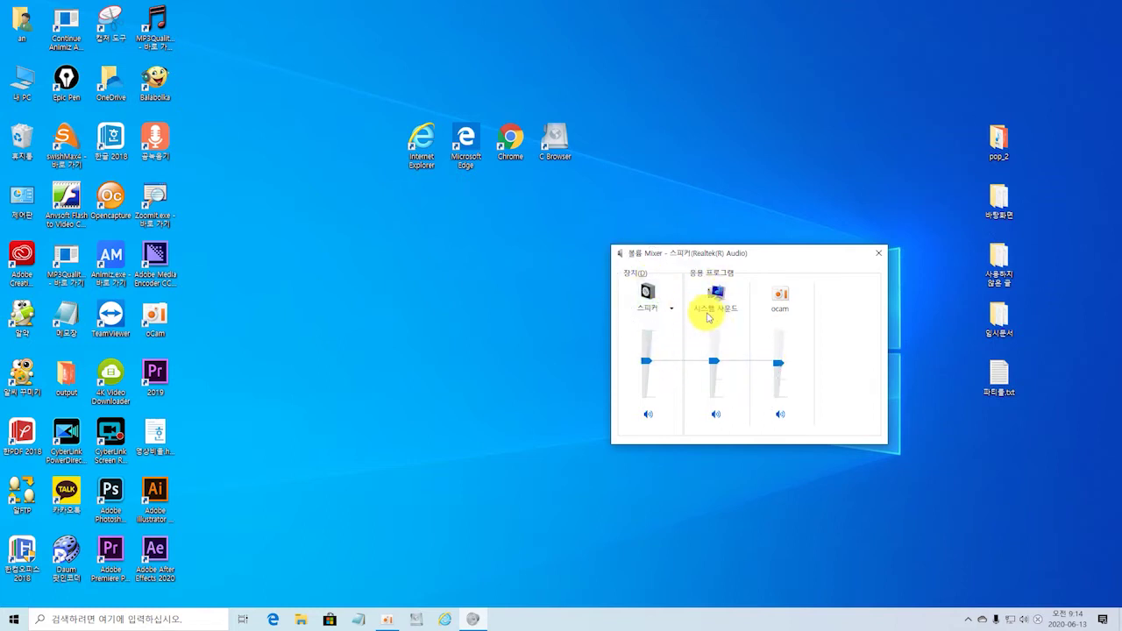
{"action": "left_click", "coordinate": [783, 307]}
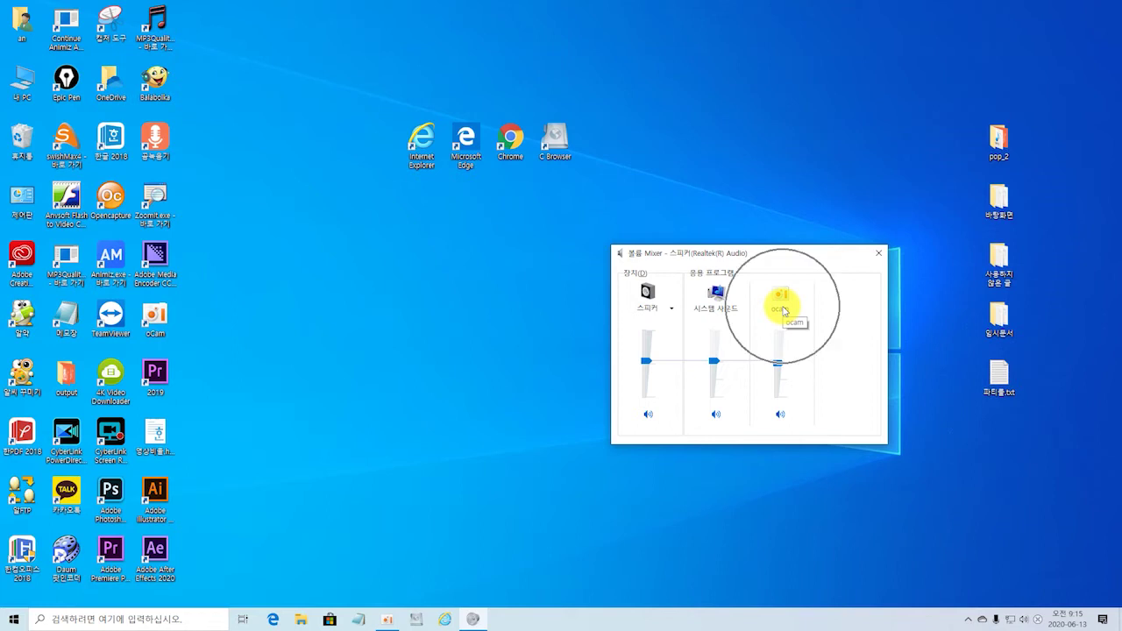
{"action": "left_click", "coordinate": [877, 258]}
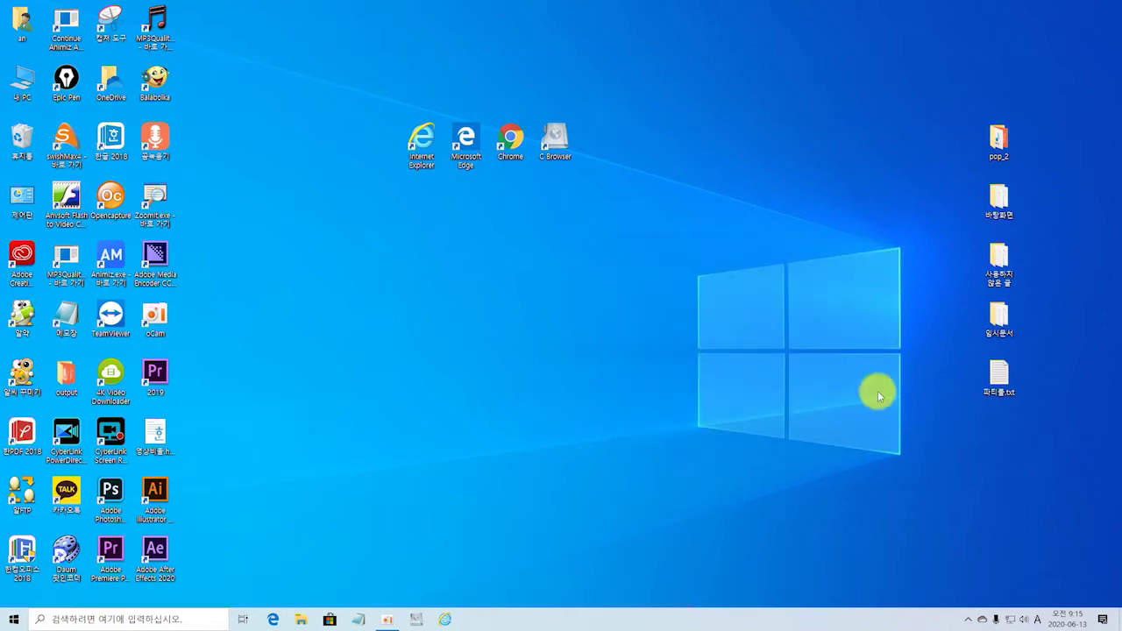
Open the sound settings from the speaker's options in the notification area
{"action": "left_click", "coordinate": [1027, 620]}
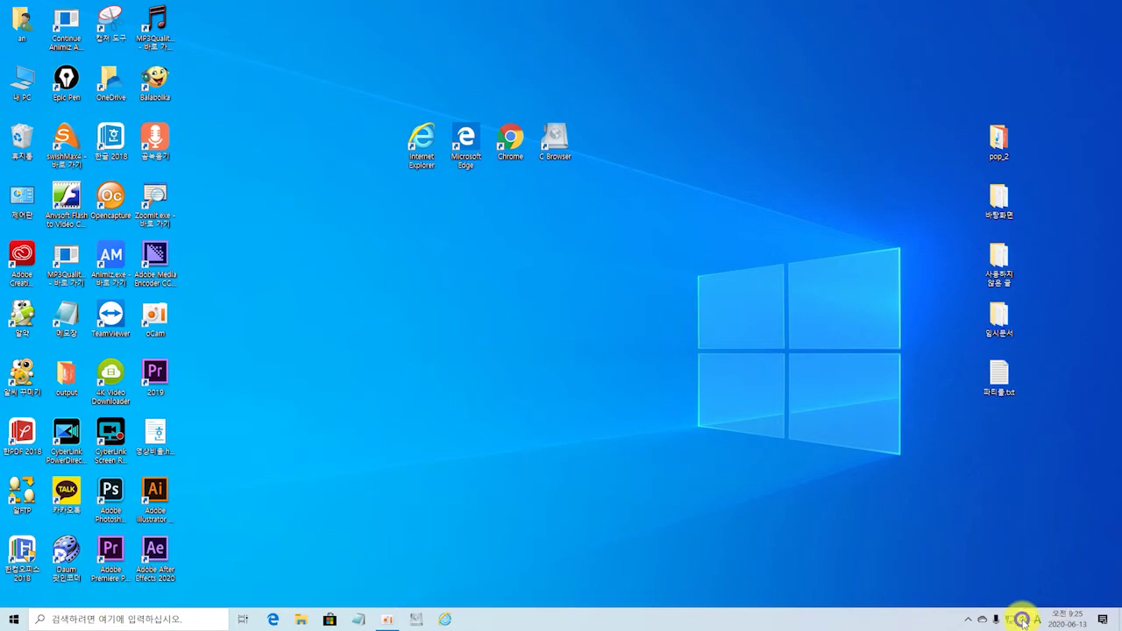
{"action": "right_click", "coordinate": [1023, 620]}
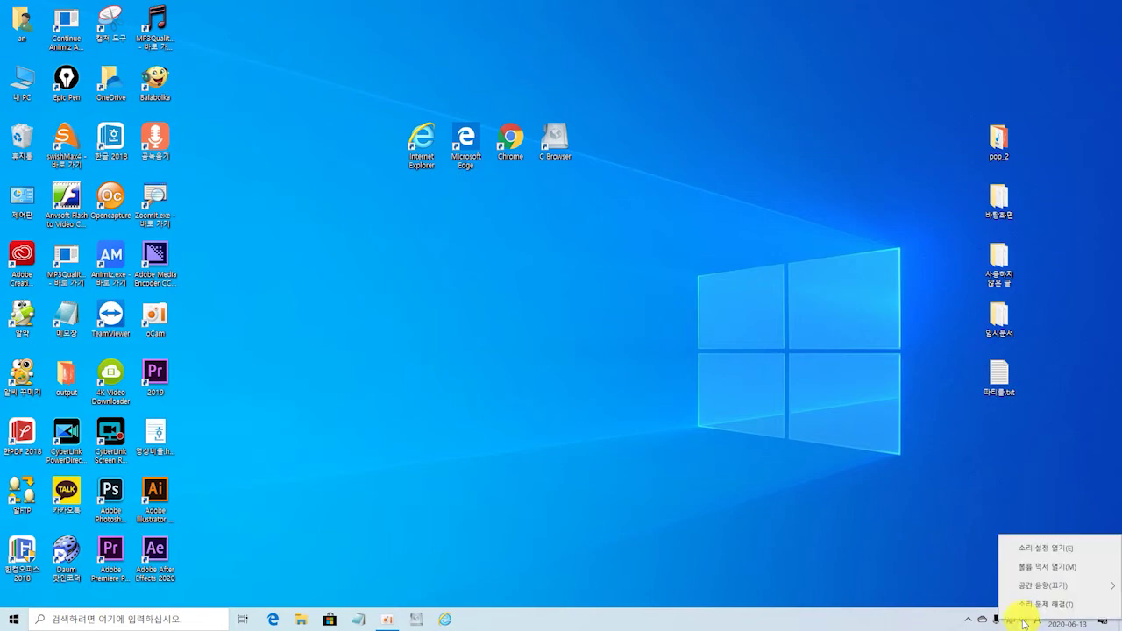
{"action": "left_click", "coordinate": [1035, 548]}
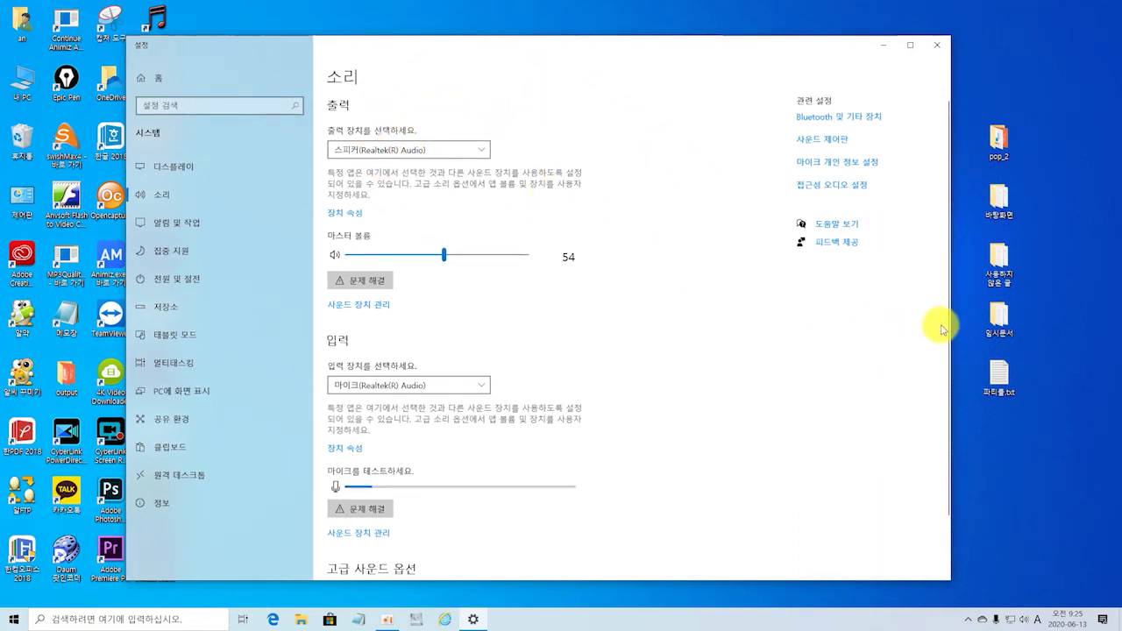
Resize the Settings window with the related settings beside the sound options, and open the Sound control panel in front of it
{"action": "left_click", "coordinate": [811, 146]}
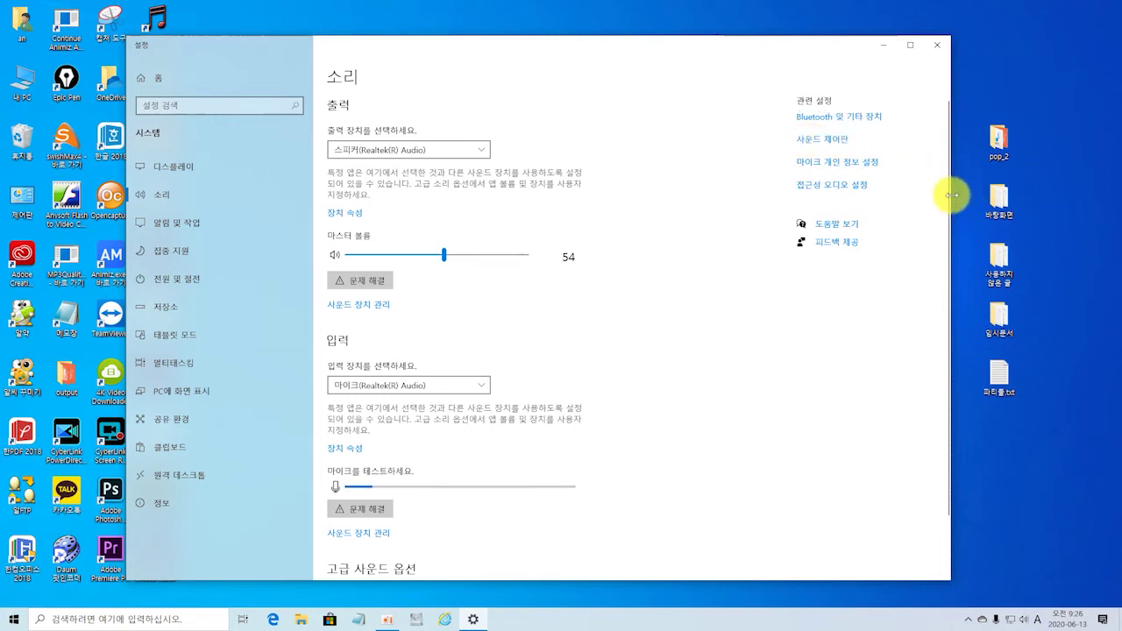
{"action": "left_click_drag", "start_coordinate": [952, 194], "coordinate": [724, 201]}
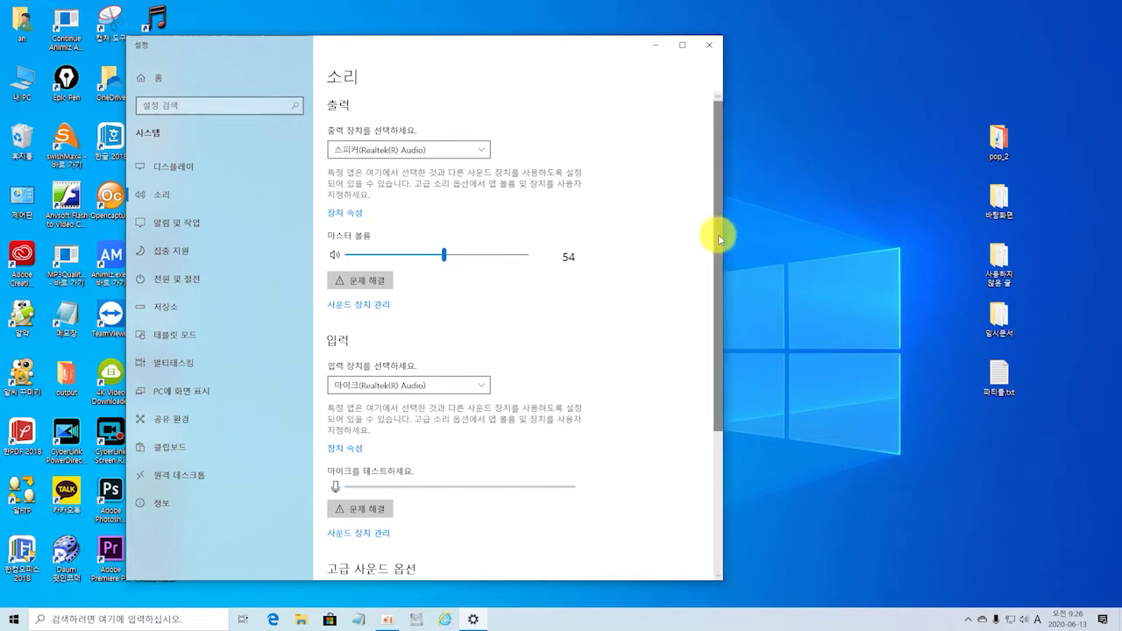
{"action": "left_click_drag", "start_coordinate": [724, 236], "coordinate": [886, 237]}
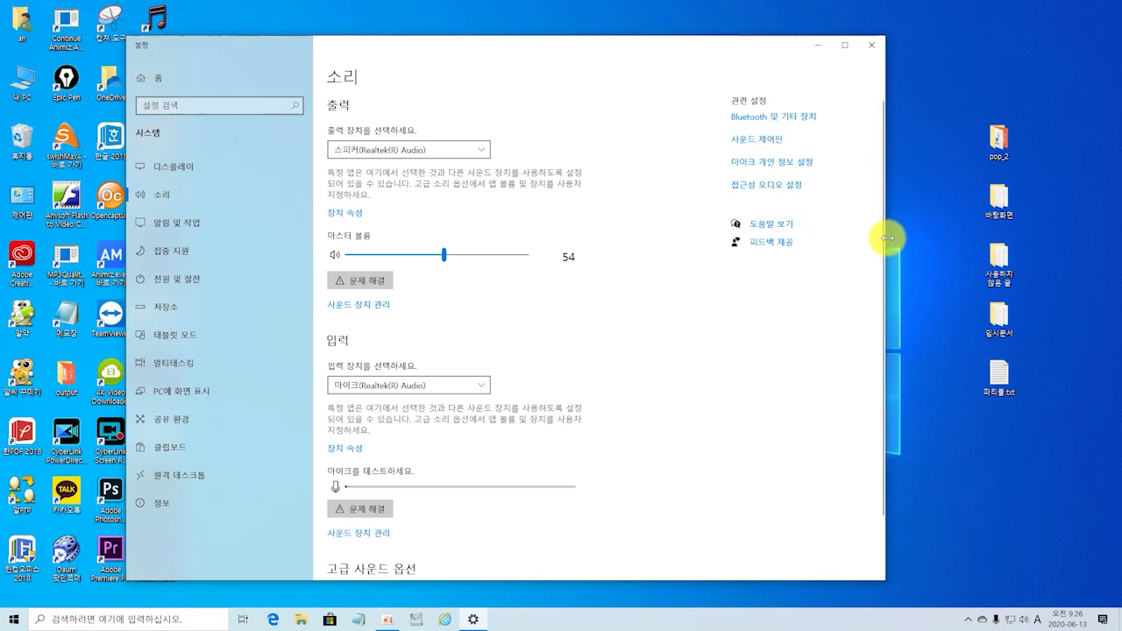
{"action": "left_click", "coordinate": [759, 148]}
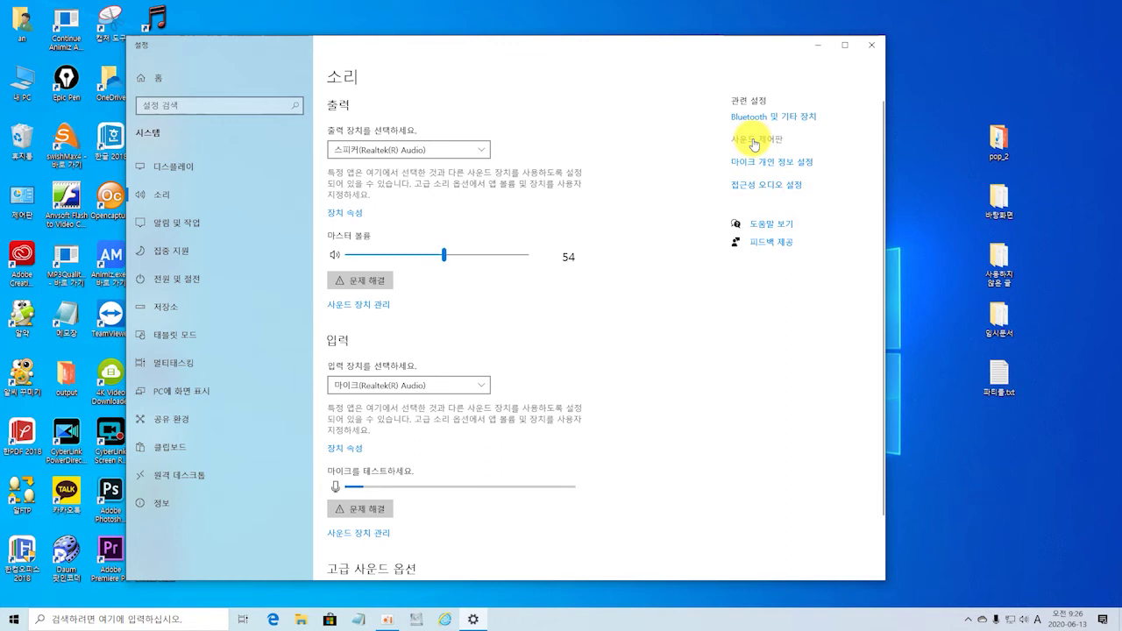
{"action": "left_click_drag", "start_coordinate": [166, 19], "coordinate": [494, 76]}
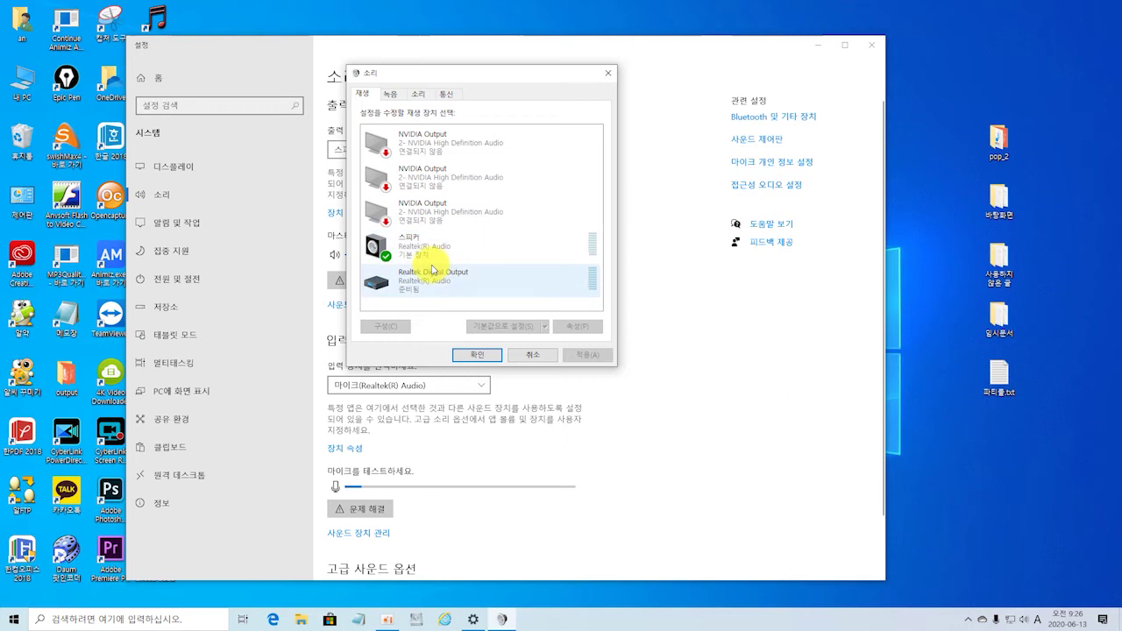
Examine the options offered for the playback device list, Realtek Digital Output, the speakers and an NVIDIA Output device
{"action": "right_click", "coordinate": [515, 303]}
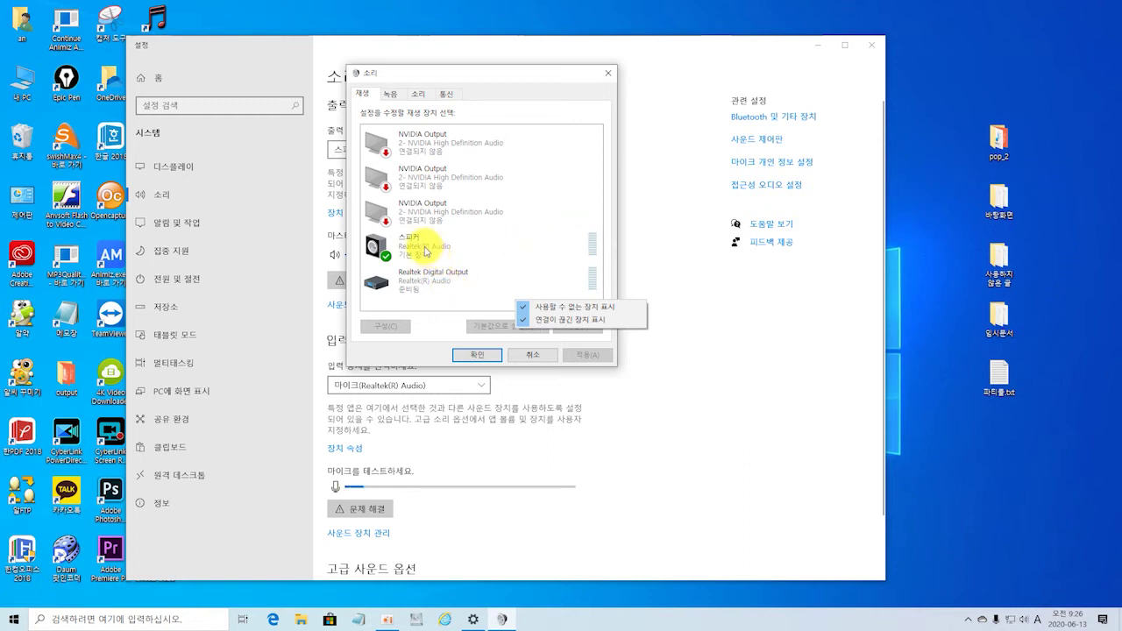
{"action": "right_click", "coordinate": [445, 279]}
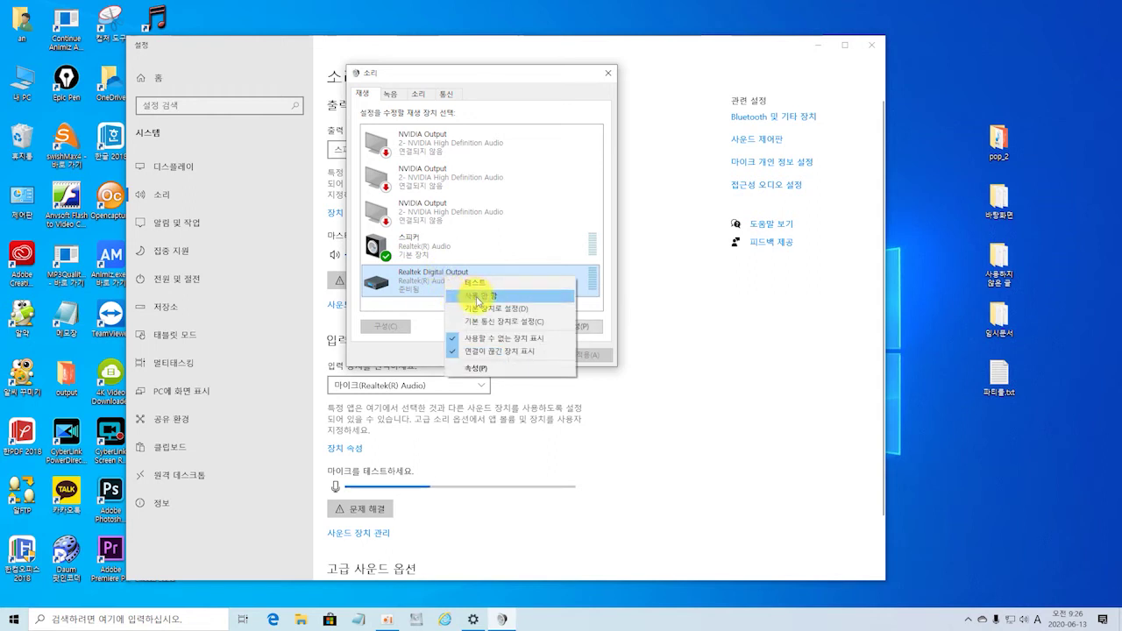
{"action": "left_click", "coordinate": [595, 248]}
{"action": "right_click", "coordinate": [517, 254]}
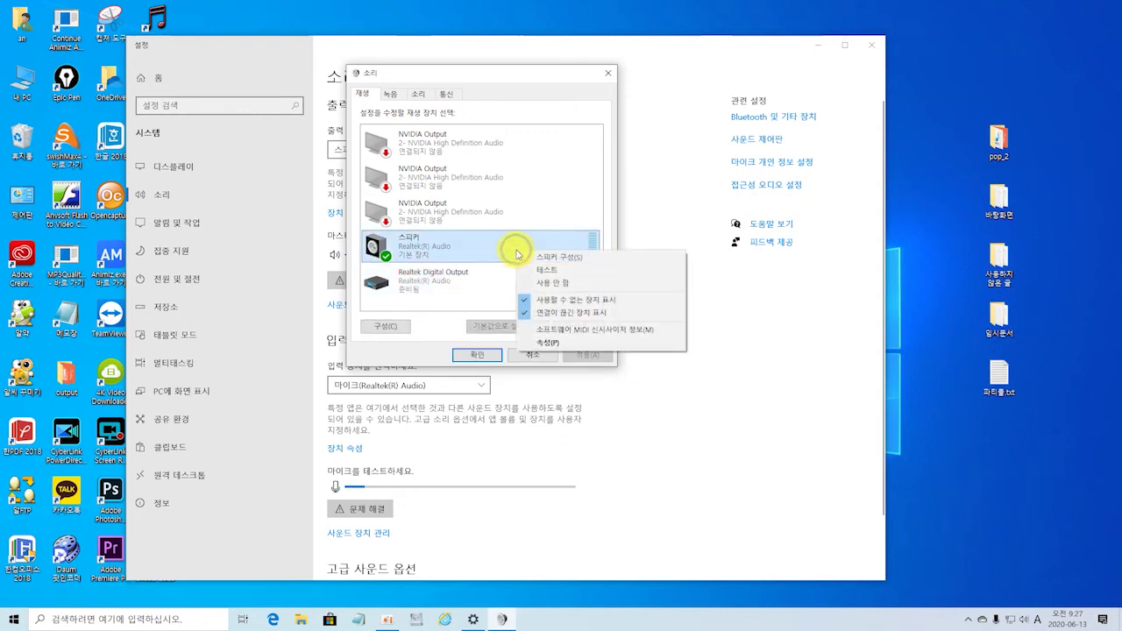
{"action": "left_click", "coordinate": [495, 180]}
{"action": "right_click", "coordinate": [495, 181]}
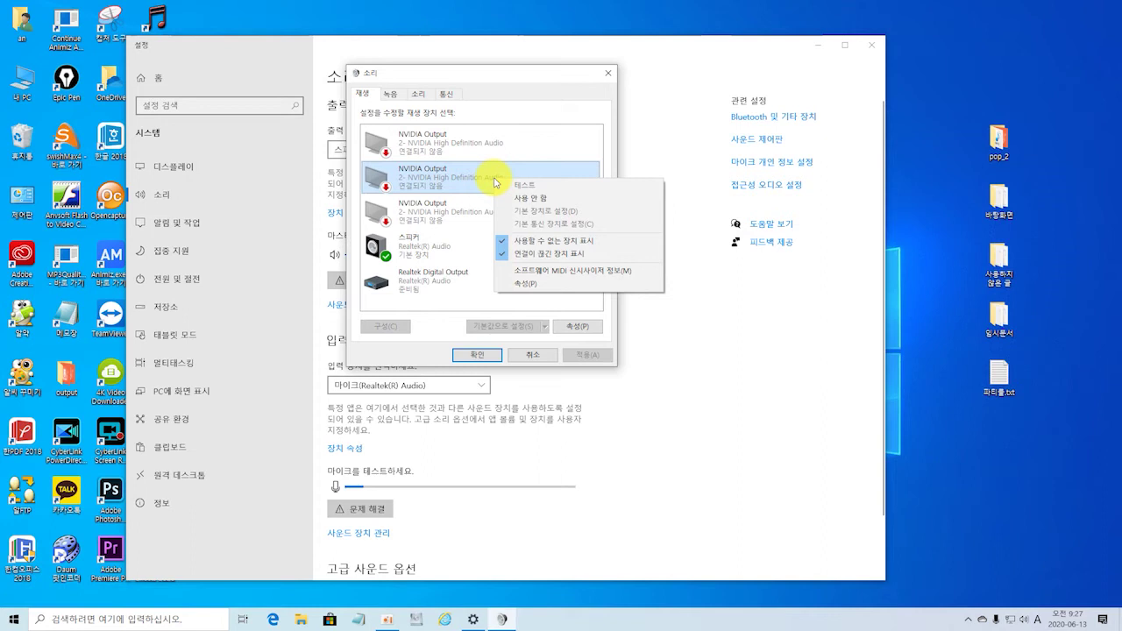
{"action": "right_click", "coordinate": [440, 251]}
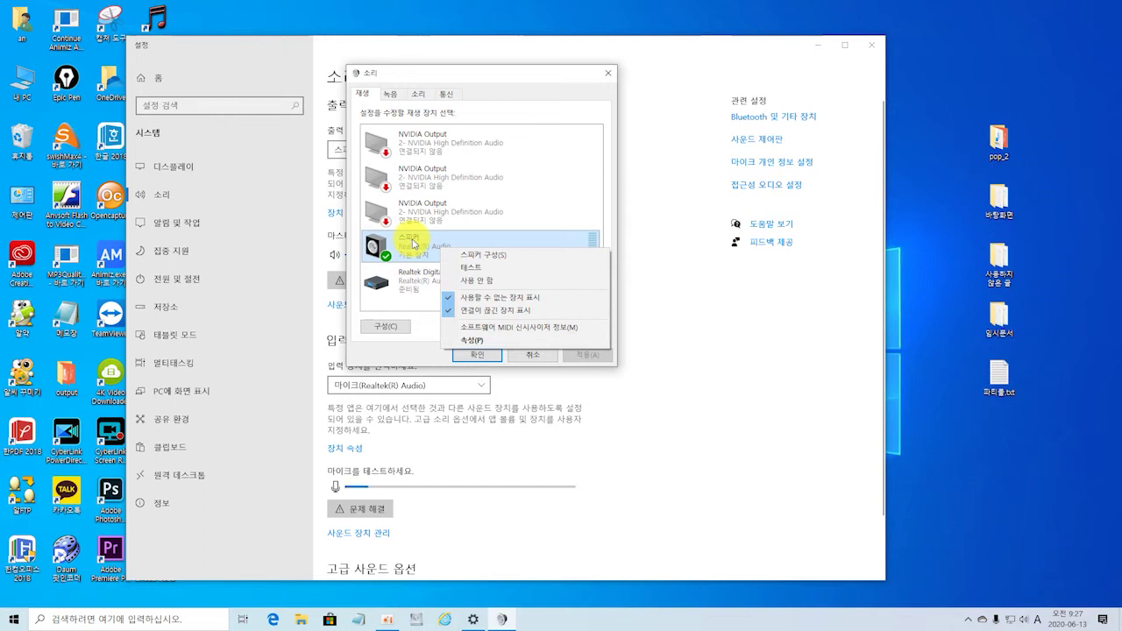
{"action": "left_click", "coordinate": [617, 211]}
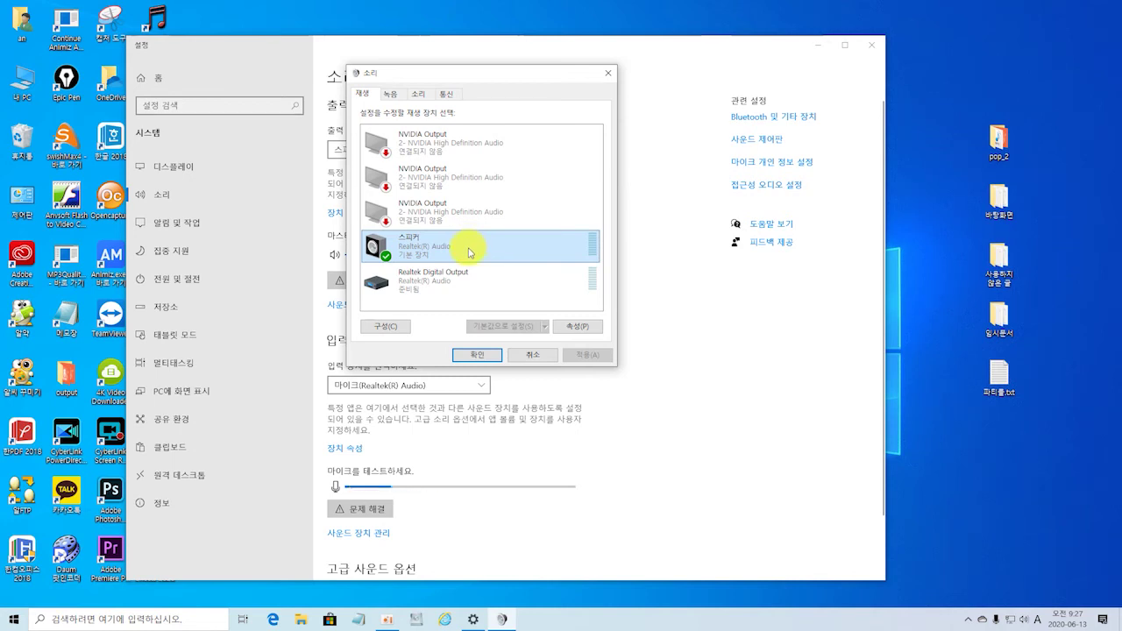
{"action": "left_click", "coordinate": [418, 245]}
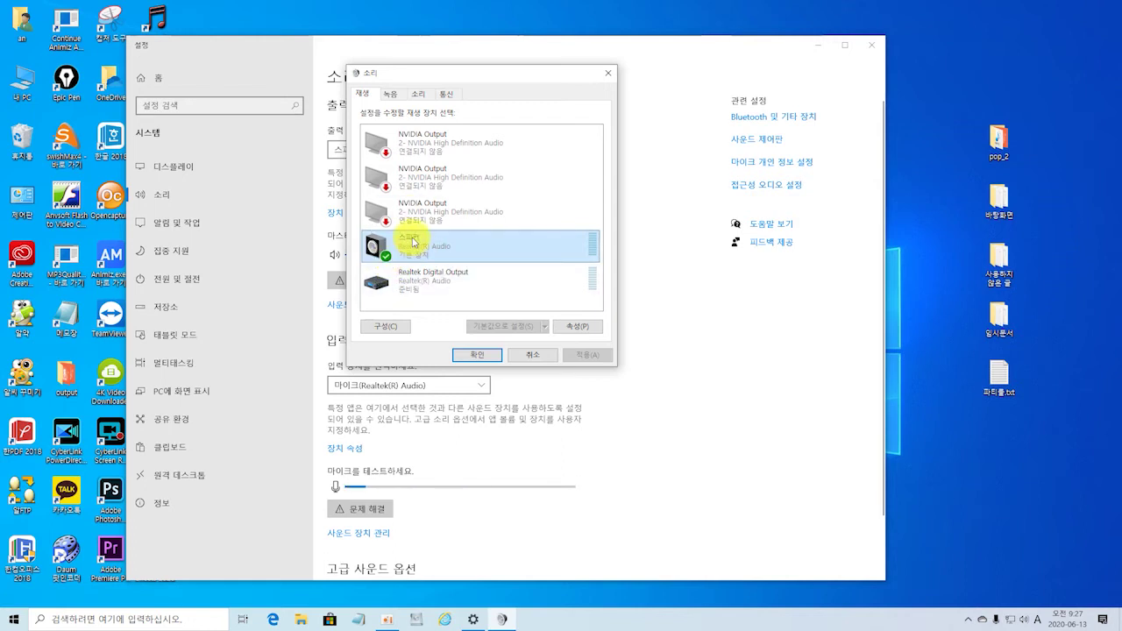
Show the recording devices and examine the microphone, the stereo mix and the list's options for displaying disabled and disconnected devices
{"action": "left_click", "coordinate": [390, 94]}
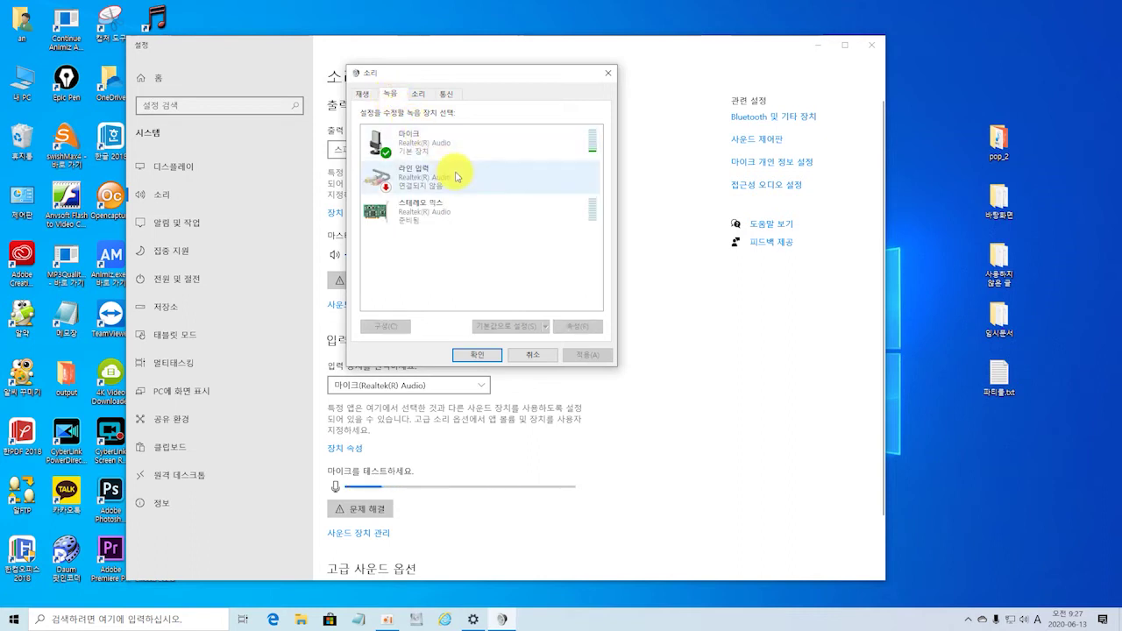
{"action": "left_click", "coordinate": [417, 147]}
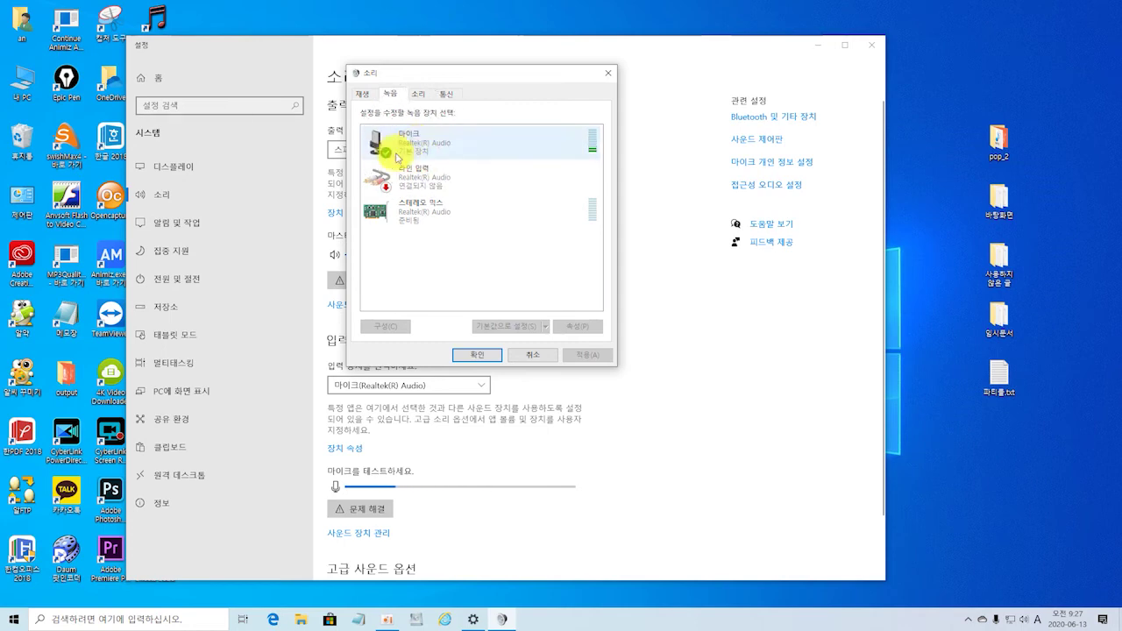
{"action": "left_click", "coordinate": [407, 139]}
{"action": "left_click", "coordinate": [414, 149]}
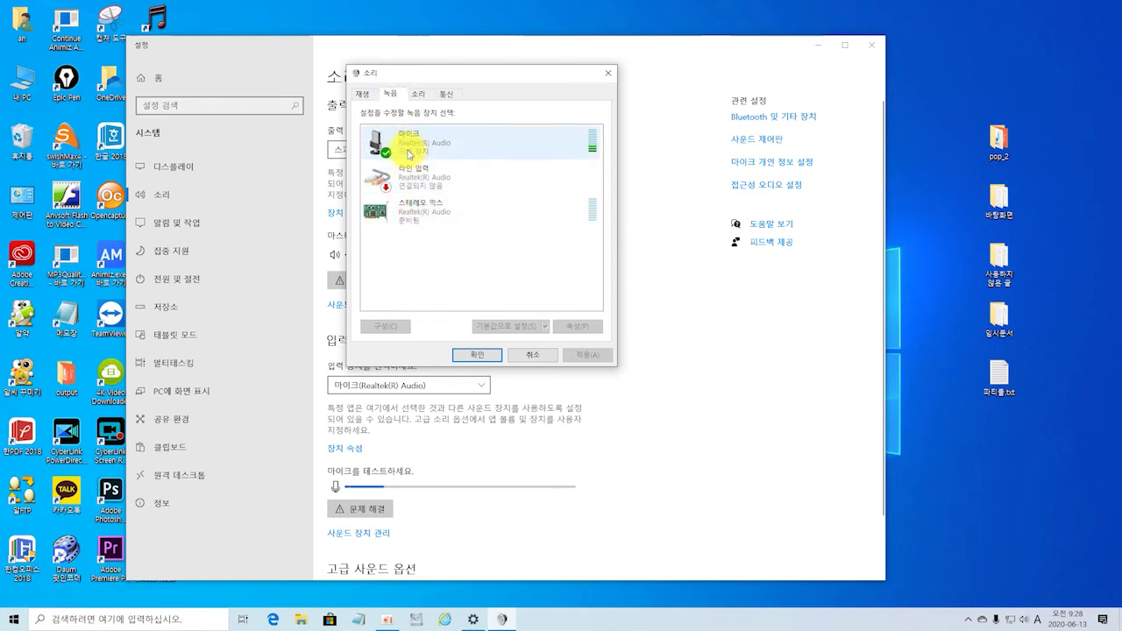
{"action": "key", "text": "ctrl"}
{"action": "key", "text": "ctrl"}
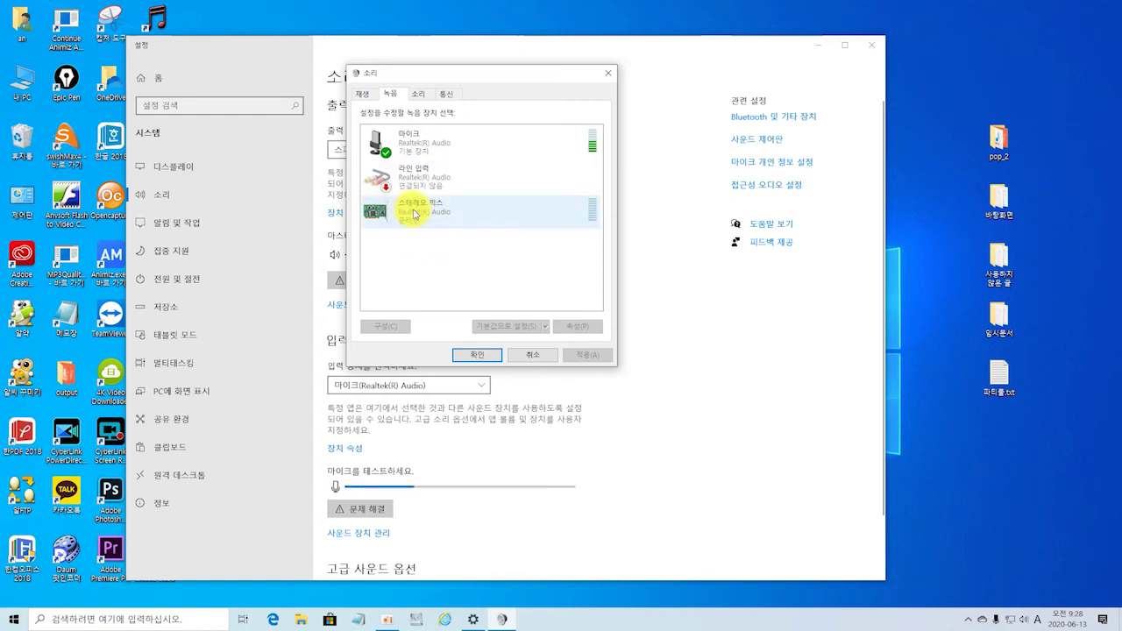
{"action": "right_click", "coordinate": [454, 270]}
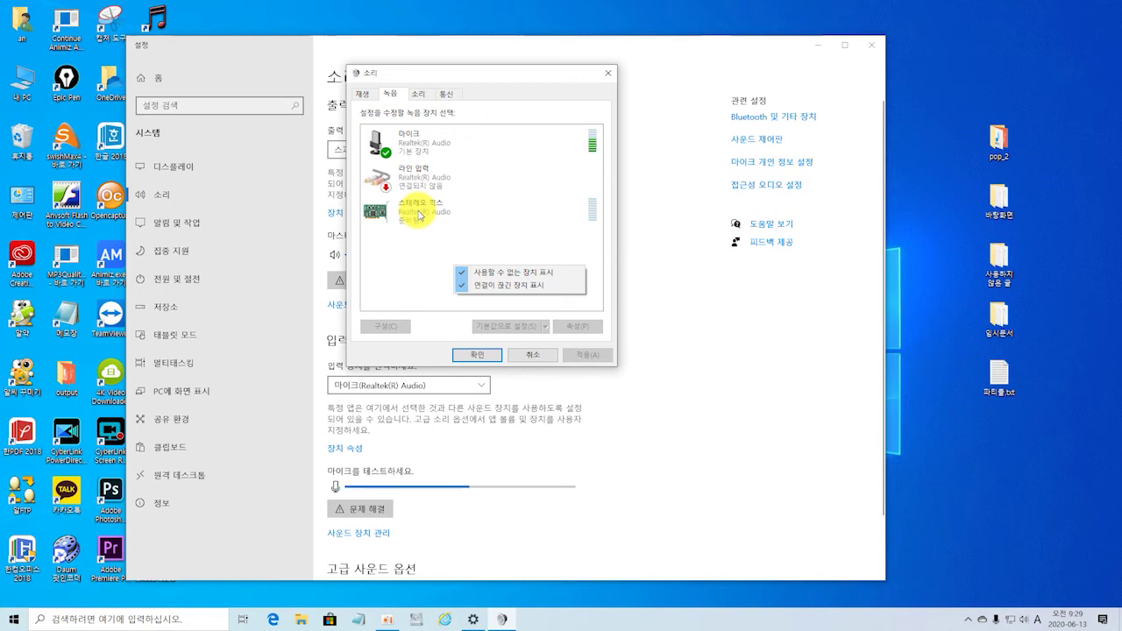
Accept and close the Sound control panel, and close the Settings window behind it
{"action": "left_click", "coordinate": [478, 356]}
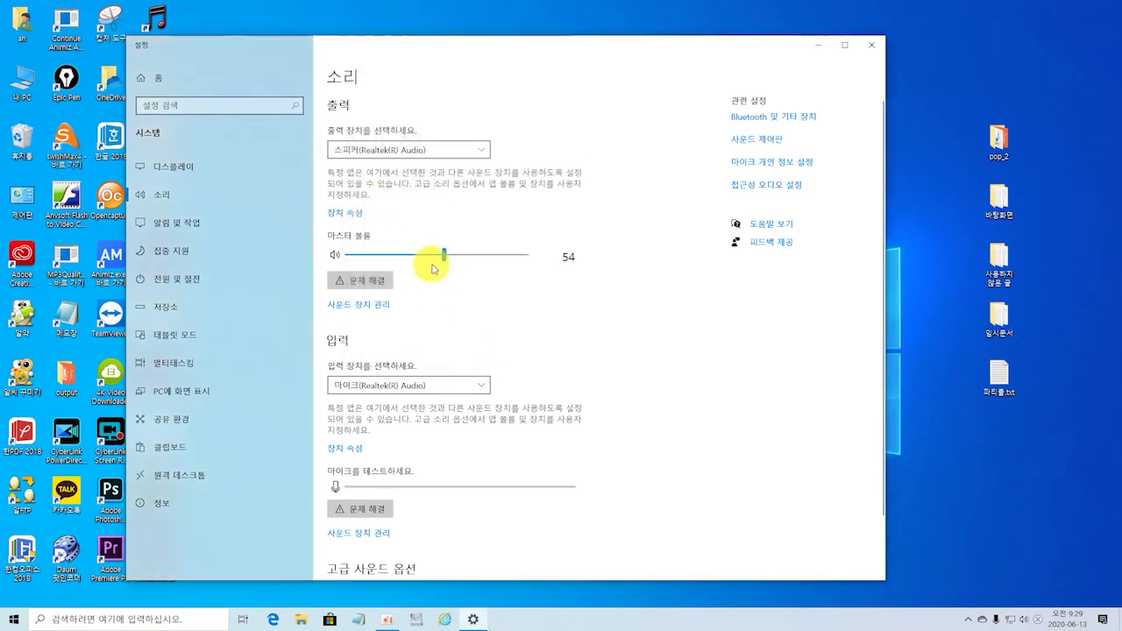
{"action": "left_click", "coordinate": [870, 44]}
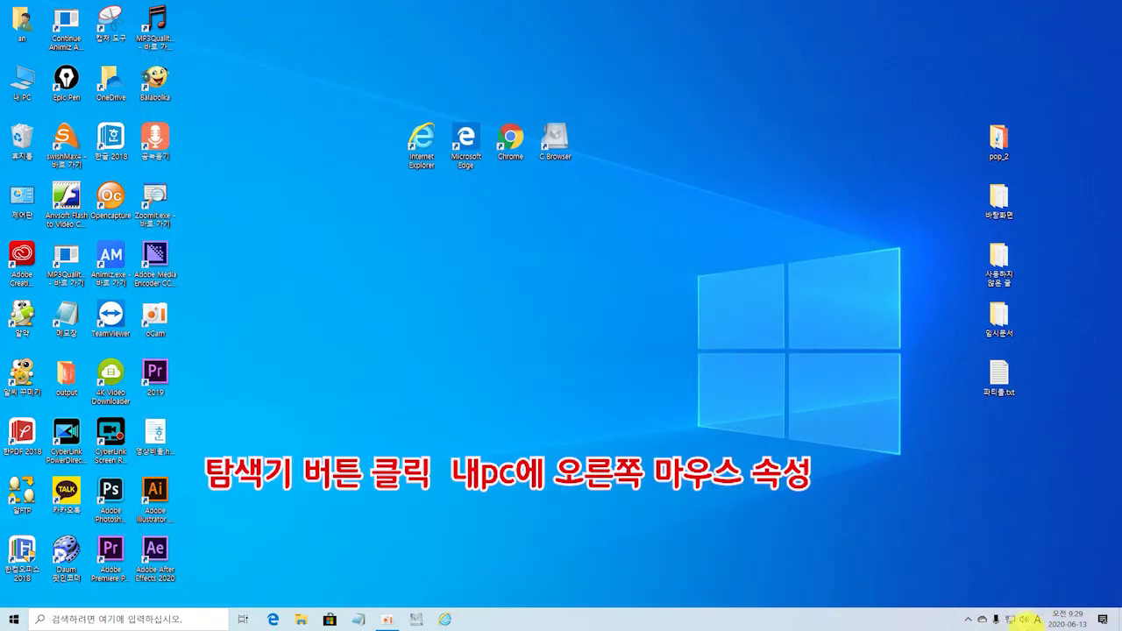
Open File Explorer, select This PC (내 PC) in the navigation tree and show its system properties
{"action": "left_click", "coordinate": [301, 619]}
{"action": "left_click", "coordinate": [302, 619]}
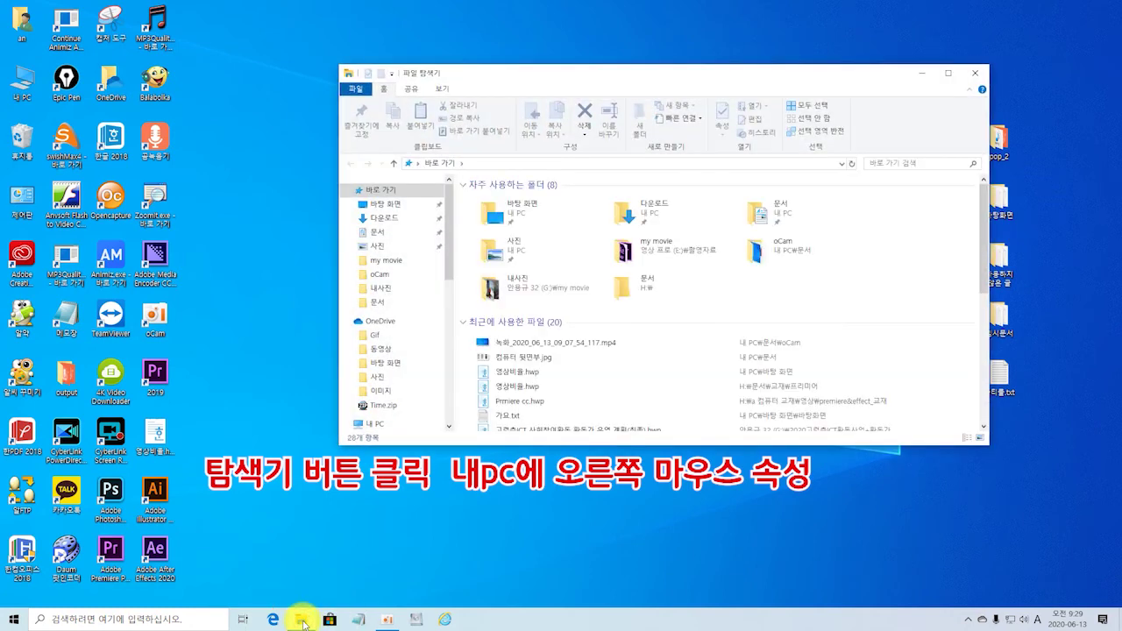
{"action": "left_click_drag", "start_coordinate": [449, 195], "coordinate": [462, 280]}
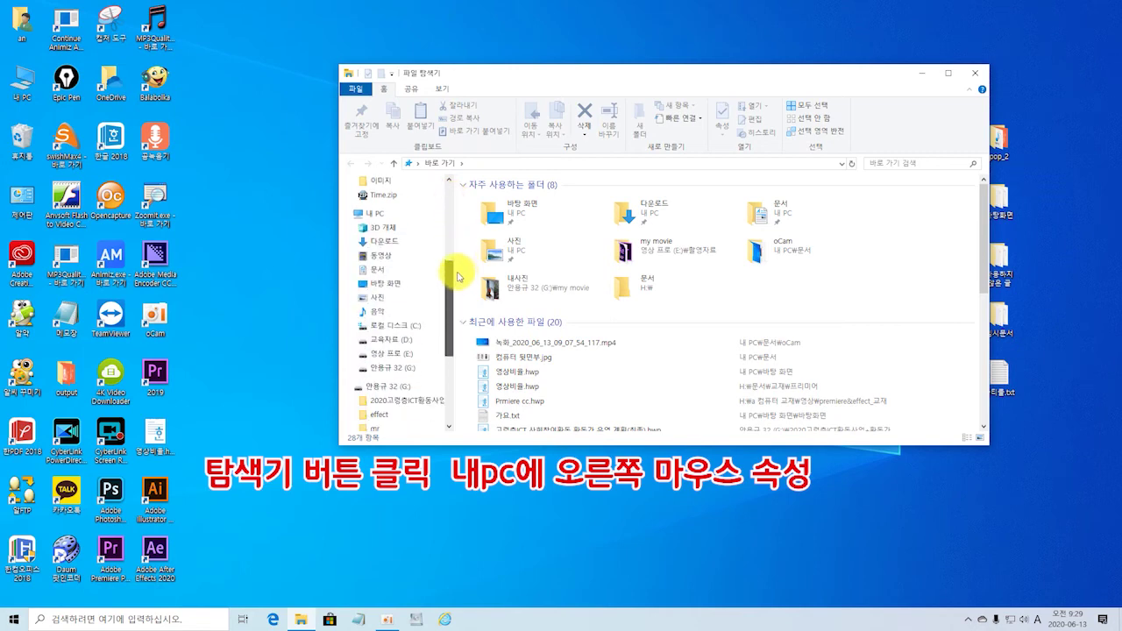
{"action": "left_click", "coordinate": [374, 216]}
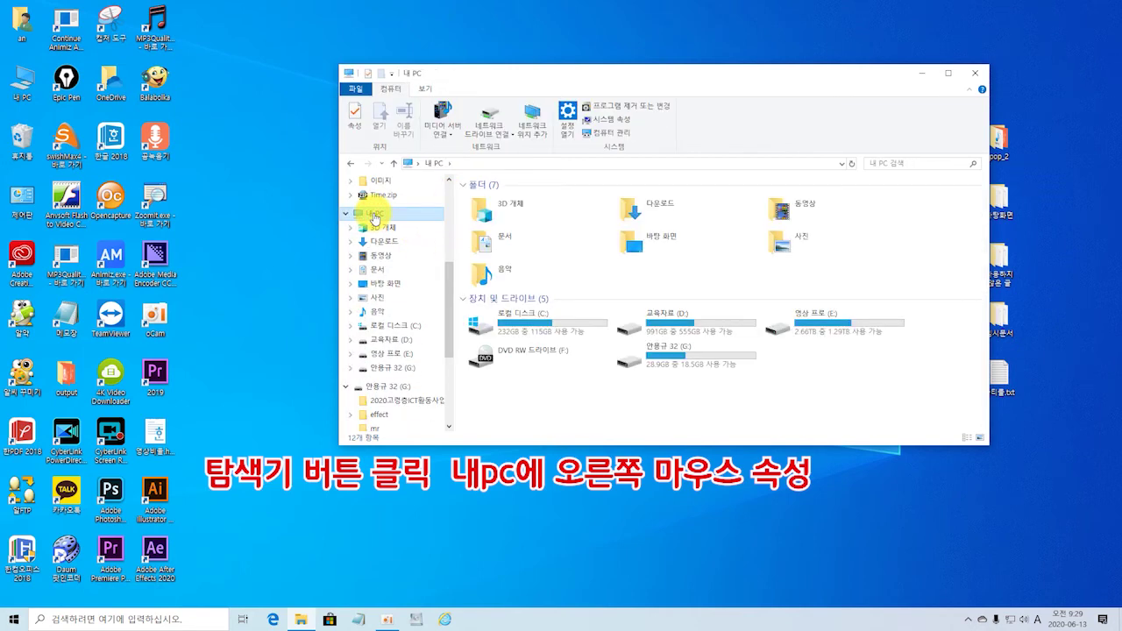
{"action": "right_click", "coordinate": [374, 216]}
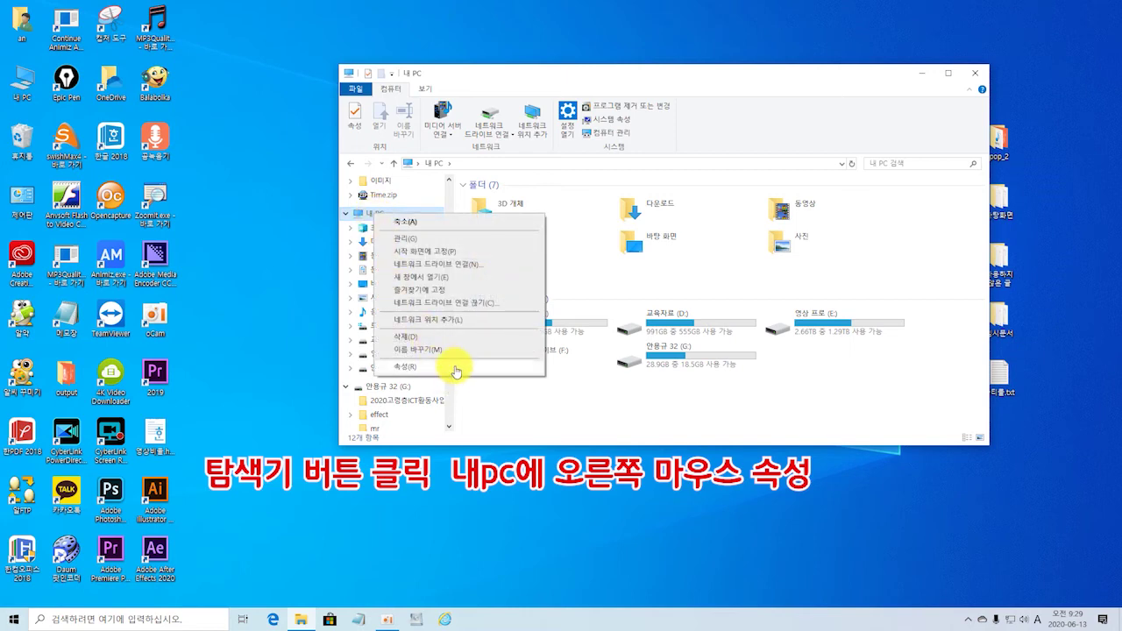
{"action": "left_click", "coordinate": [455, 368]}
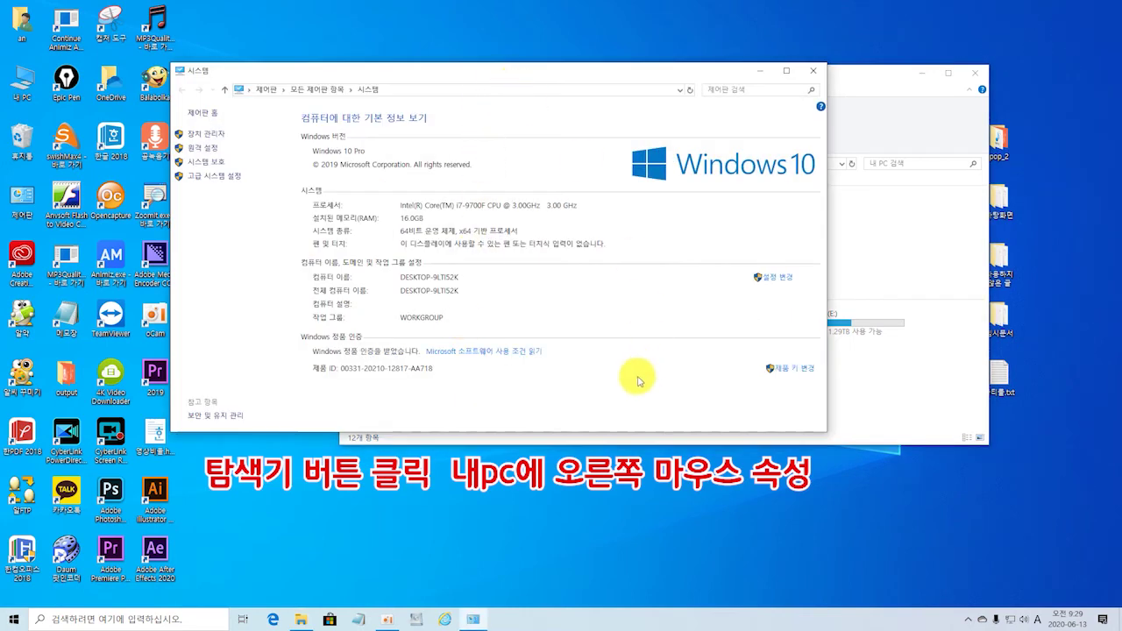
Make the System window slightly taller and examine the processor, installed memory and system type
{"action": "left_click_drag", "start_coordinate": [602, 435], "coordinate": [602, 462]}
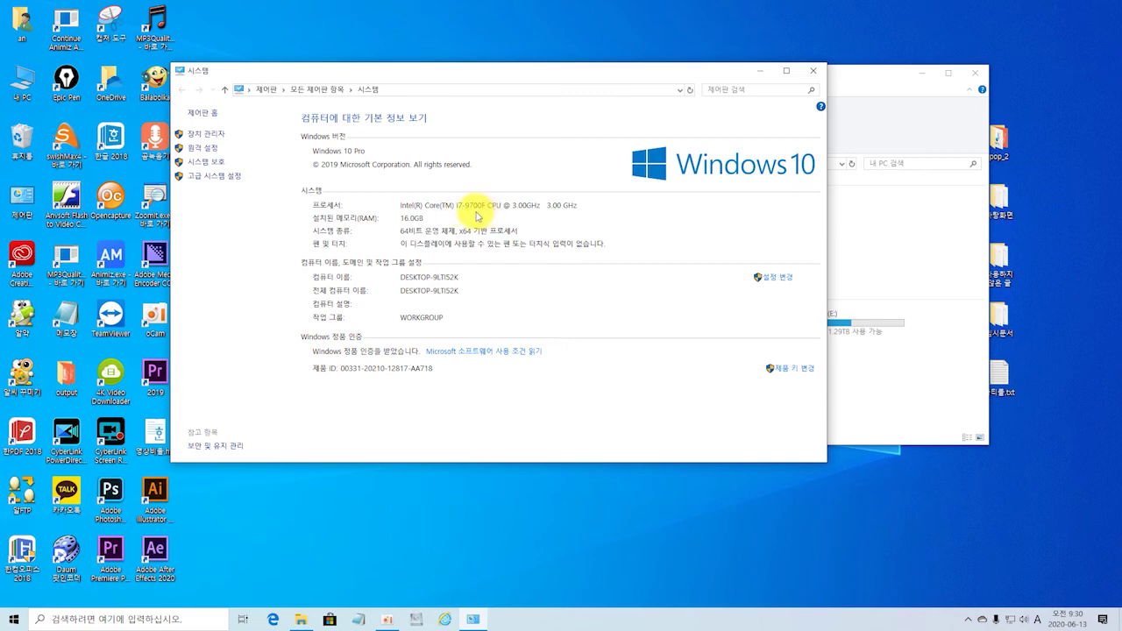
{"action": "left_click", "coordinate": [461, 213]}
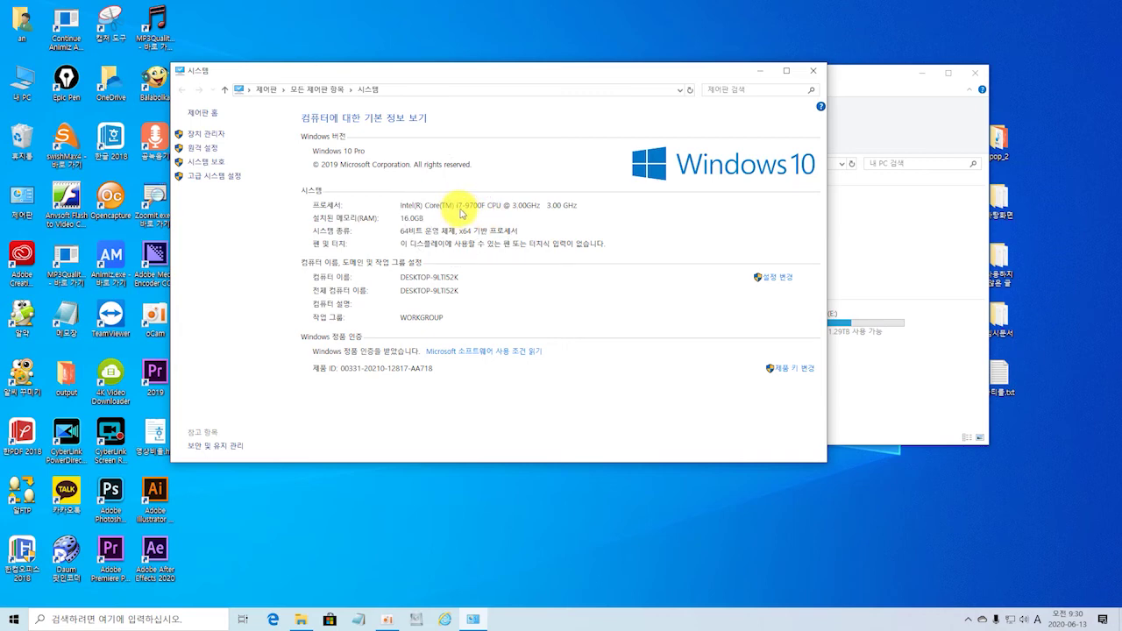
{"action": "left_click", "coordinate": [504, 204]}
{"action": "left_click", "coordinate": [415, 225]}
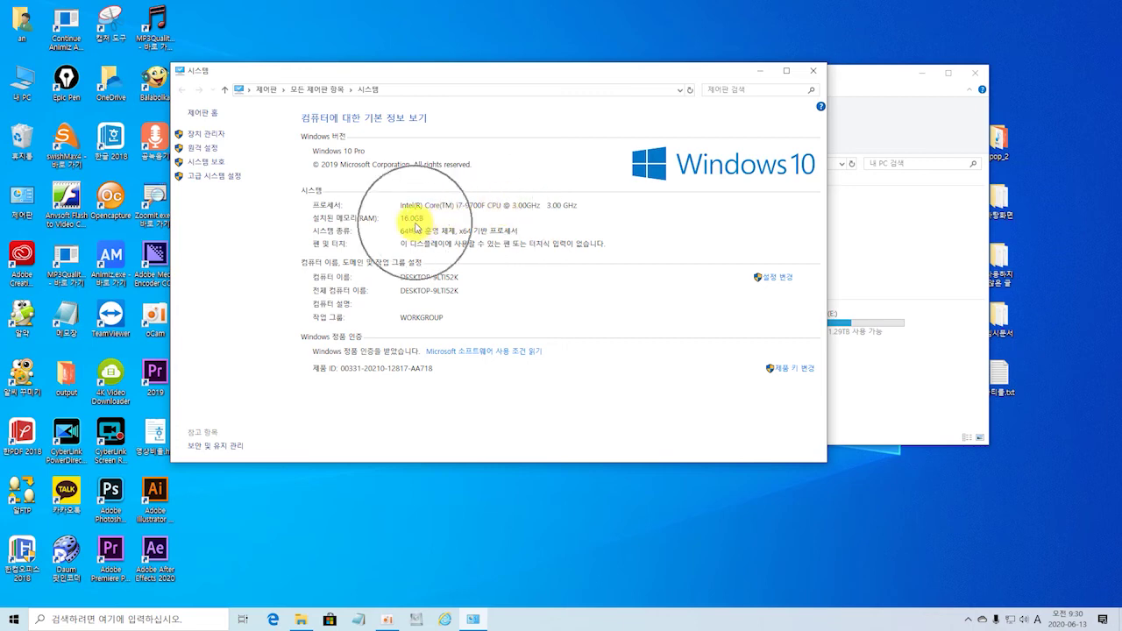
{"action": "left_click", "coordinate": [418, 228]}
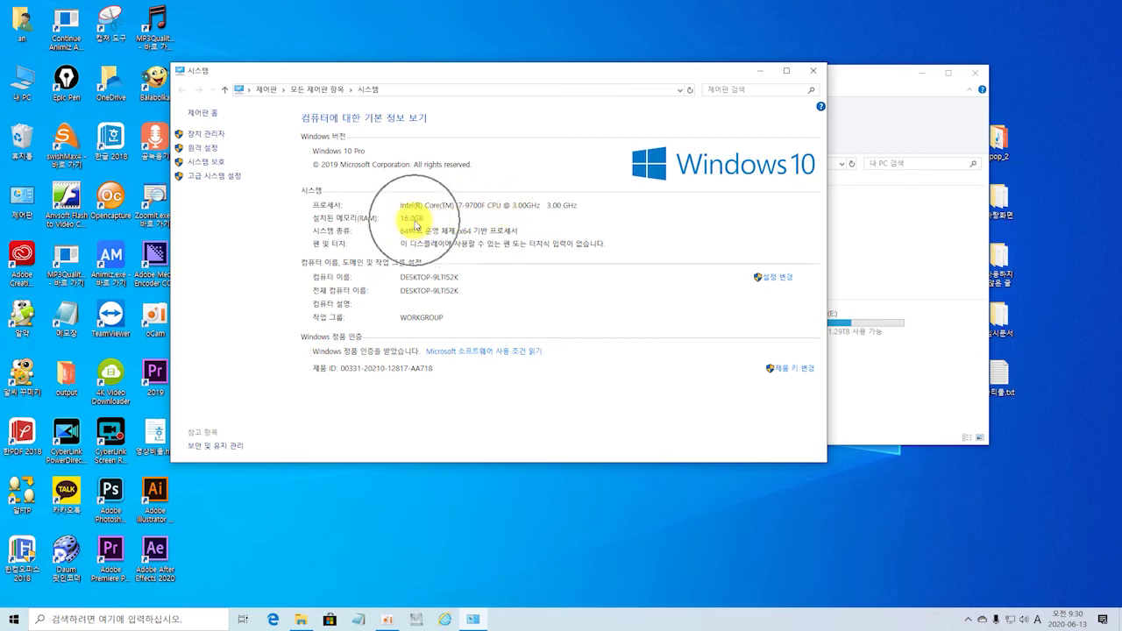
{"action": "left_click", "coordinate": [406, 235]}
{"action": "left_click", "coordinate": [406, 234]}
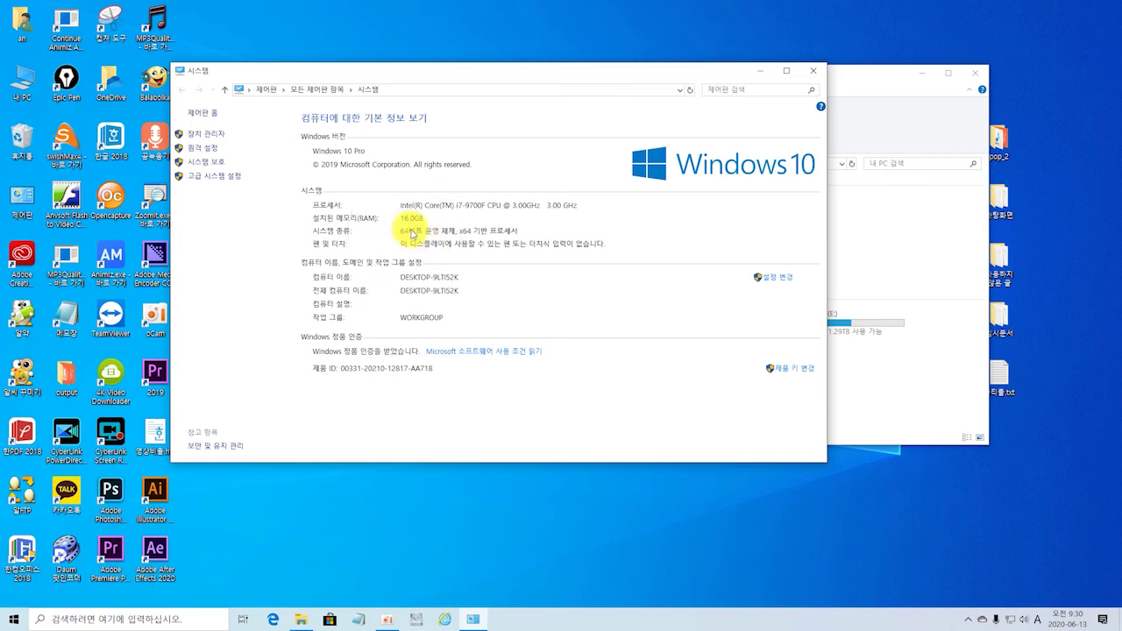
{"action": "left_click", "coordinate": [414, 233]}
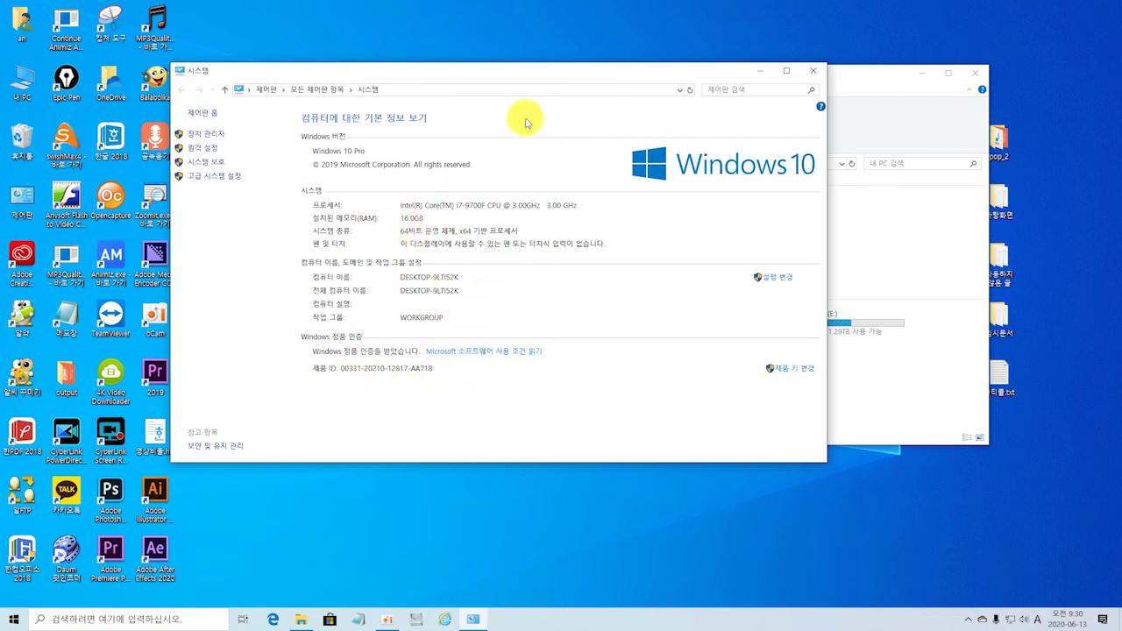
Open Device Manager from the System window and expand the sound, video and game controllers
{"action": "left_click", "coordinate": [205, 138]}
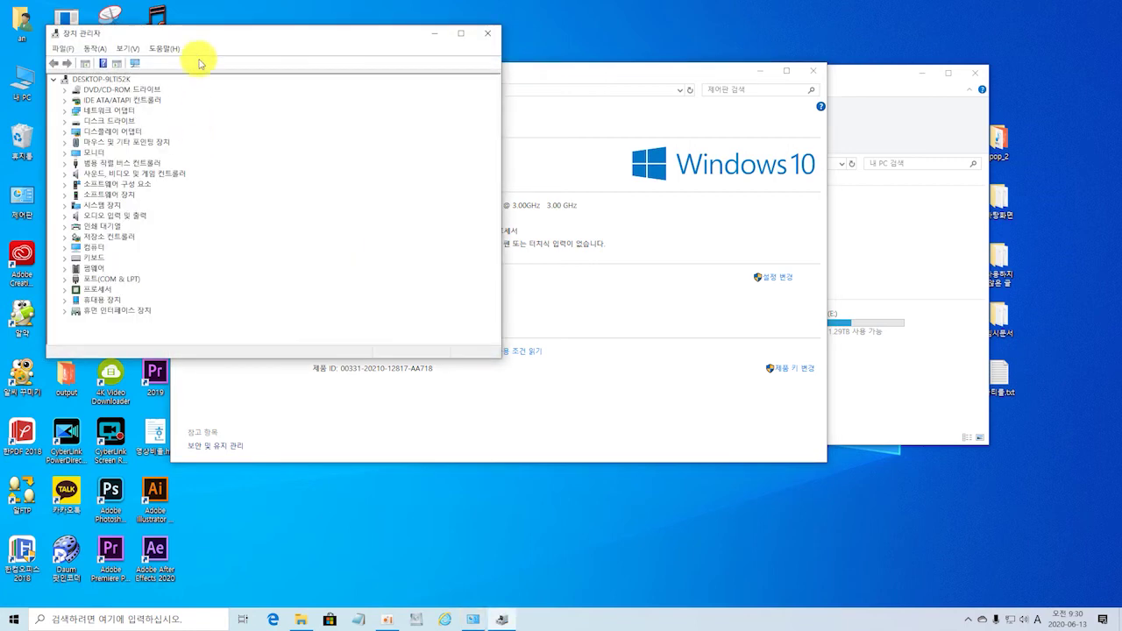
{"action": "left_click_drag", "start_coordinate": [220, 44], "coordinate": [279, 67]}
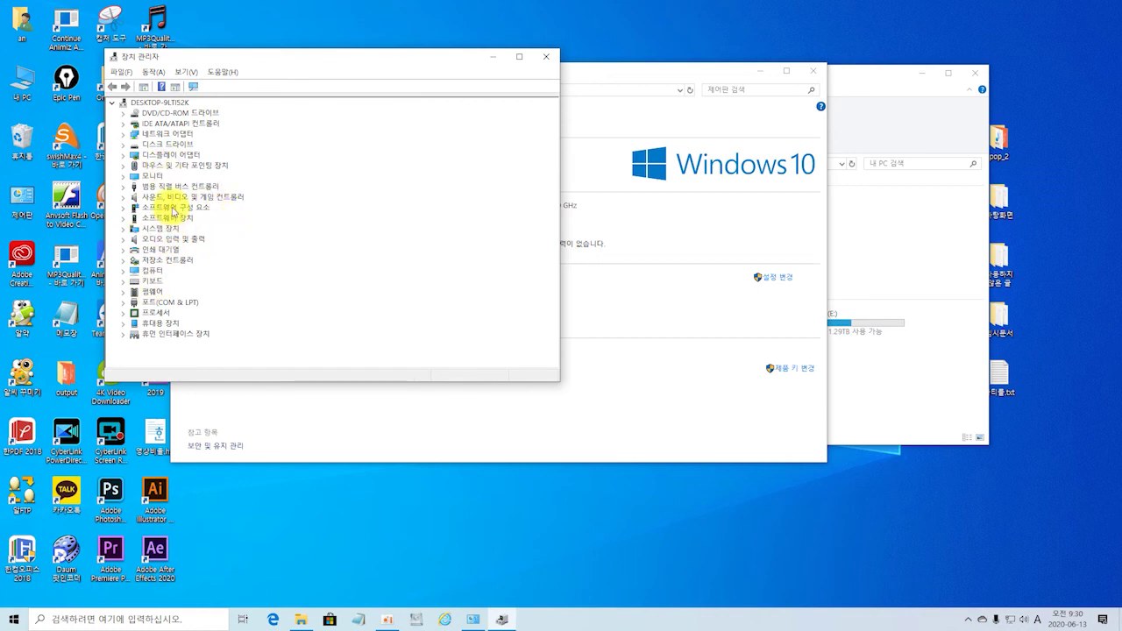
{"action": "left_click", "coordinate": [123, 197]}
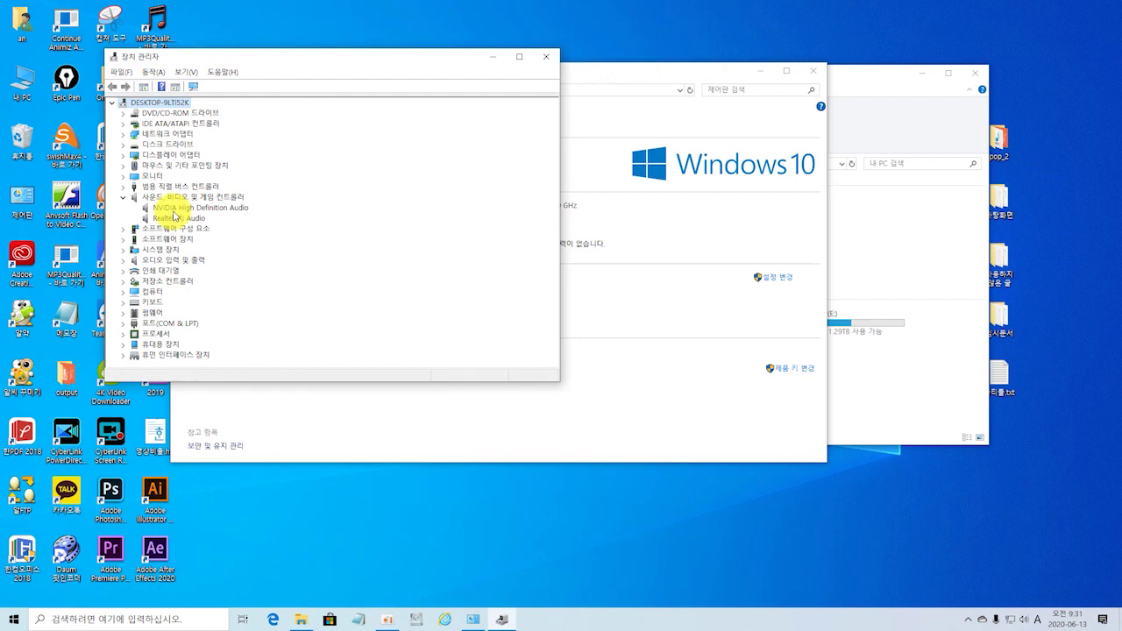
Examine the NVIDIA High Definition Audio and Realtek(R) Audio entries among the sound, video and game controllers
{"action": "key", "text": "ctrl"}
{"action": "key", "text": "ctrl"}
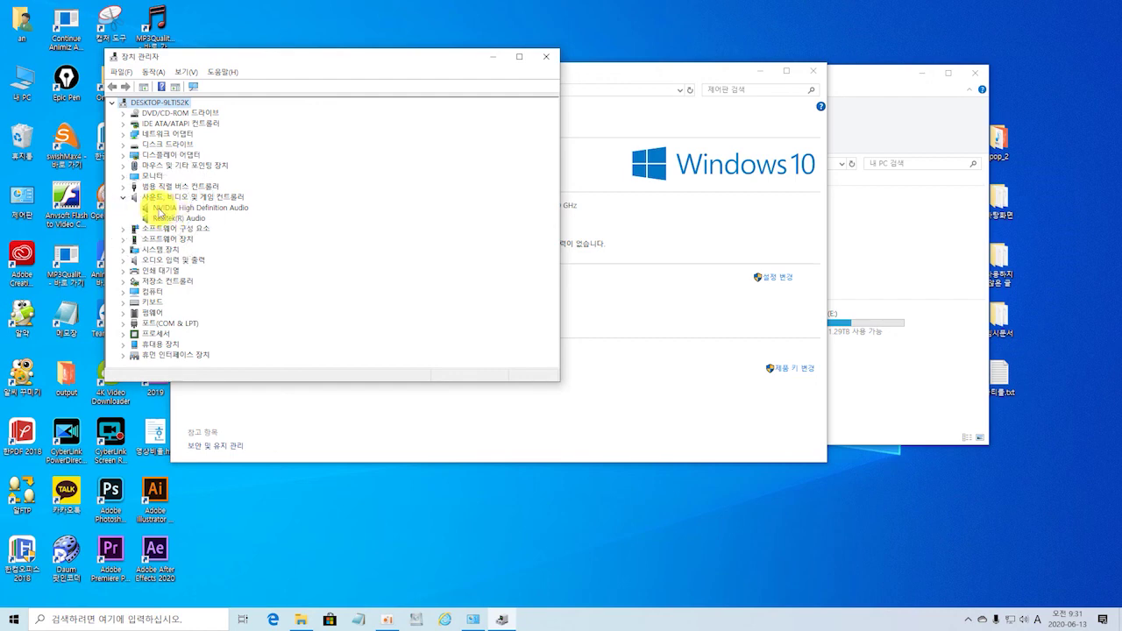
{"action": "key", "text": "ctrl"}
{"action": "key", "text": "ctrl"}
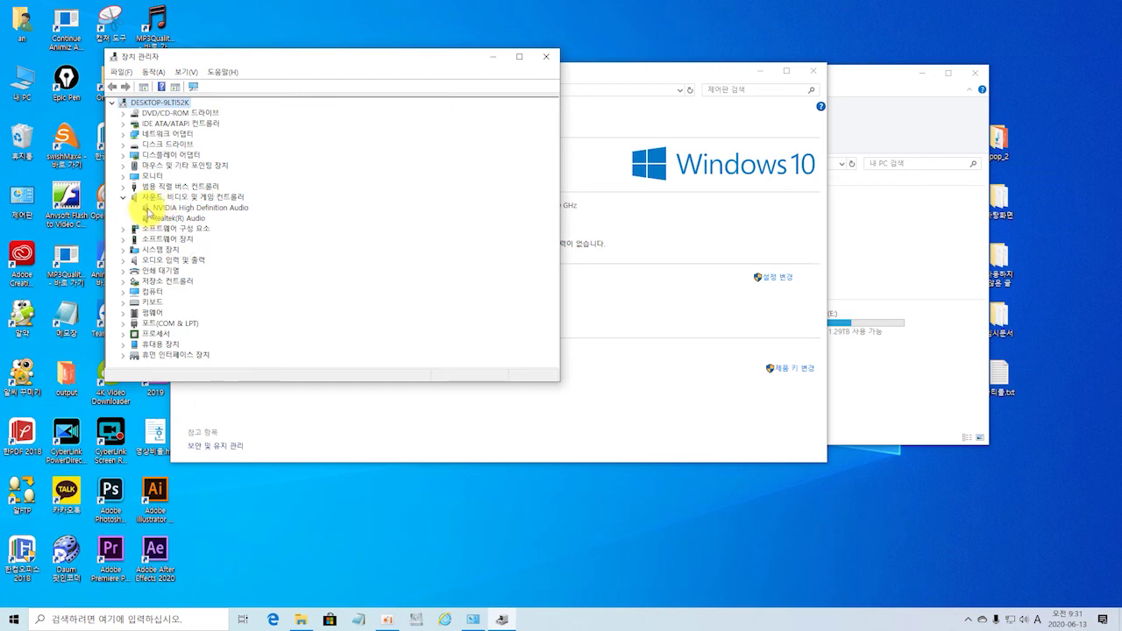
{"action": "key", "text": "ctrl"}
{"action": "key", "text": "ctrl"}
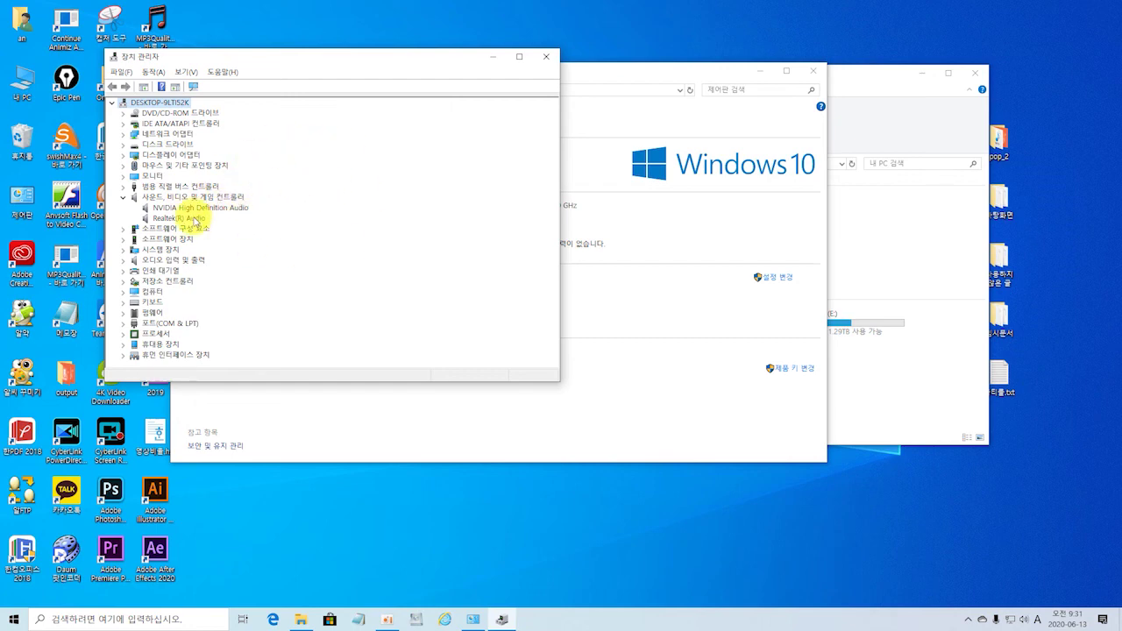
{"action": "key", "text": "ctrl"}
{"action": "key", "text": "ctrl"}
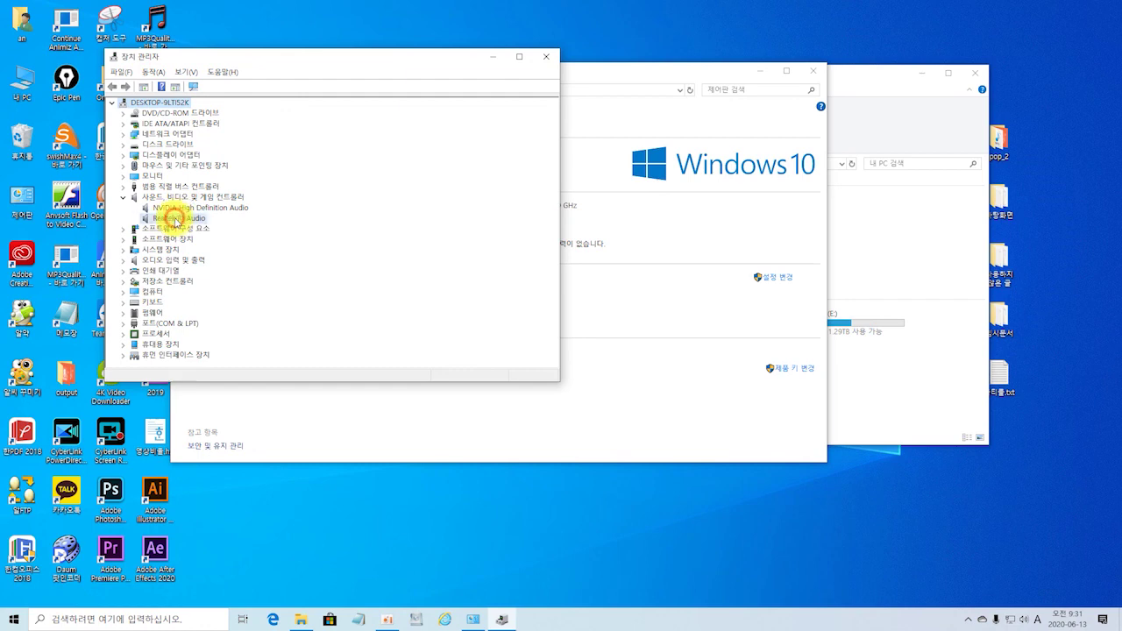
Open the Realtek(R) Audio device's properties and show its driver information
{"action": "left_click", "coordinate": [177, 219]}
{"action": "double_click", "coordinate": [175, 219]}
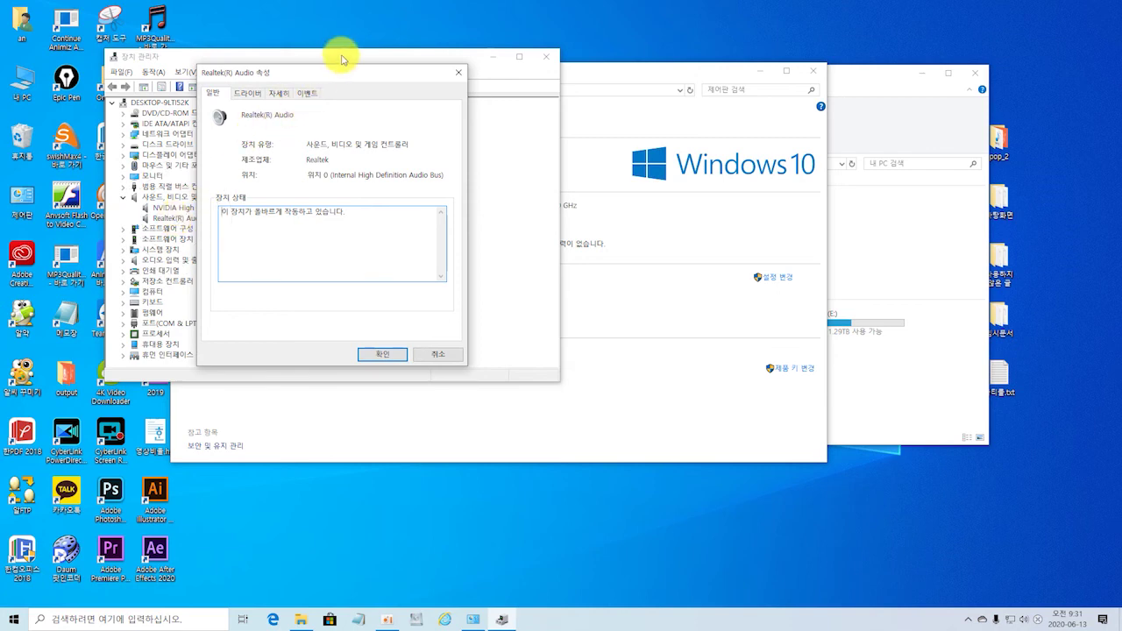
{"action": "left_click_drag", "start_coordinate": [341, 73], "coordinate": [382, 83]}
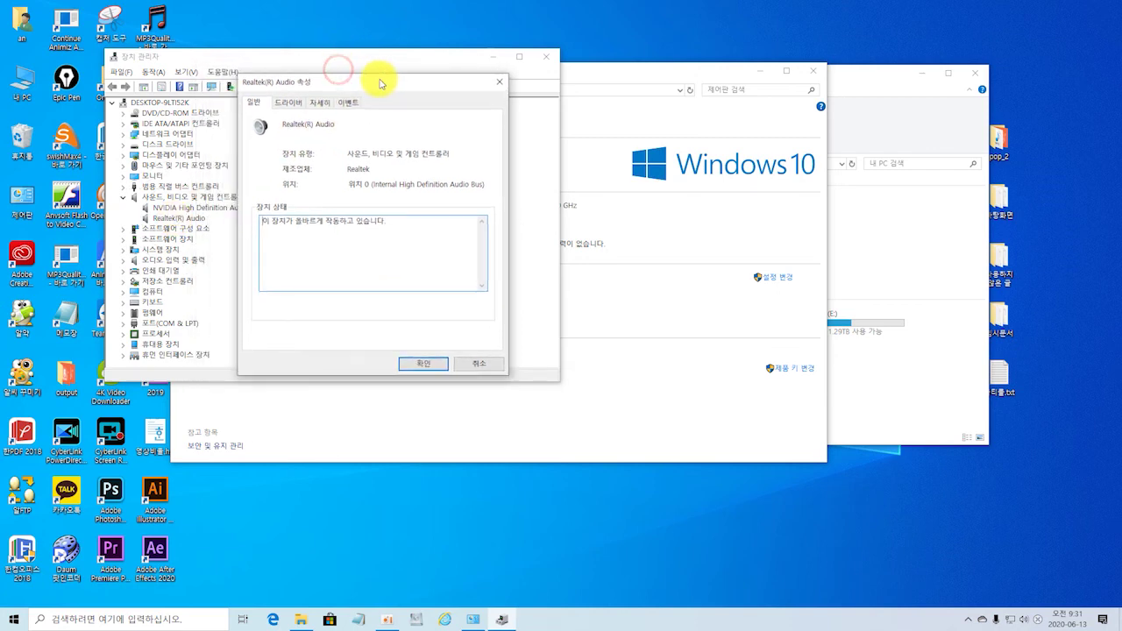
{"action": "left_click", "coordinate": [289, 102]}
Start a driver update for Realtek(R) Audio with an automatic search for updated driver software, and examine its outcome
{"action": "left_click", "coordinate": [305, 252]}
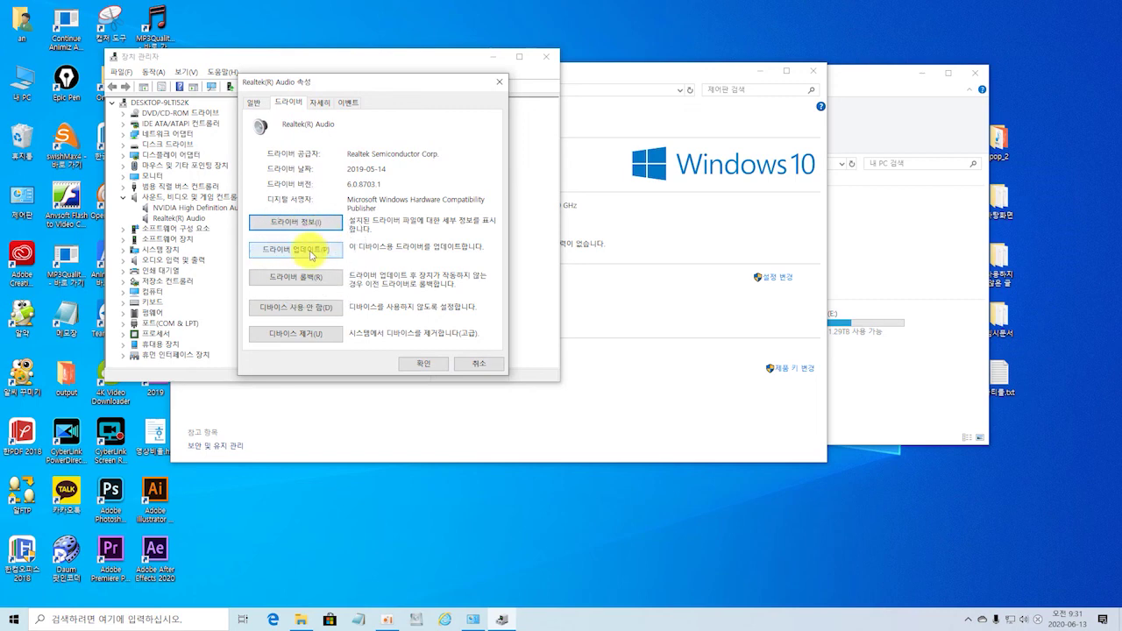
{"action": "left_click", "coordinate": [310, 253]}
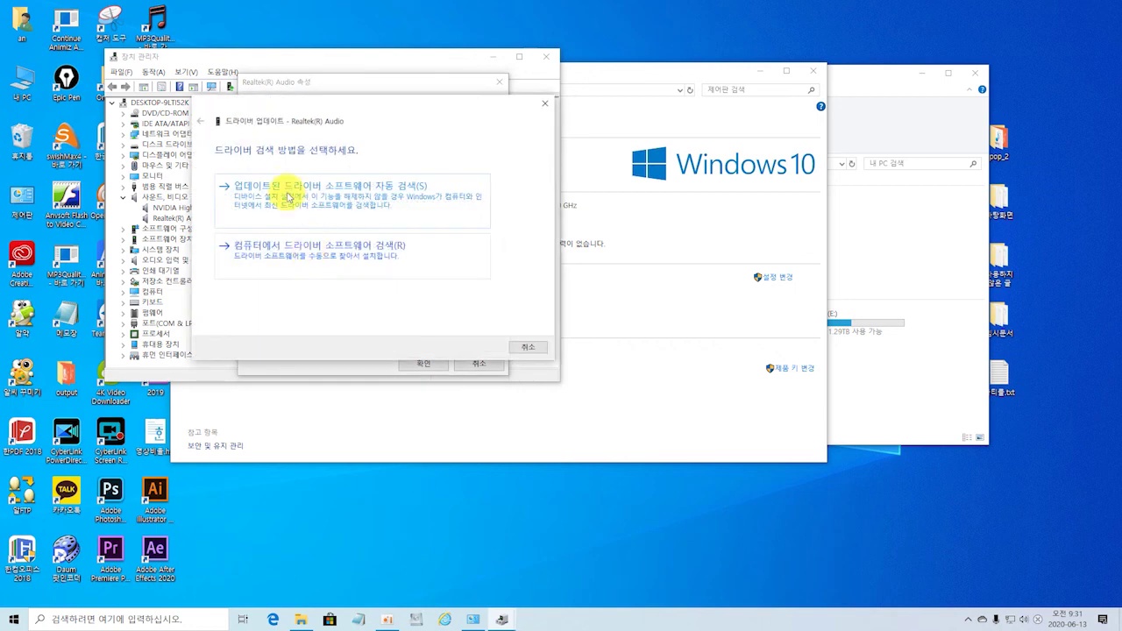
{"action": "left_click", "coordinate": [375, 191]}
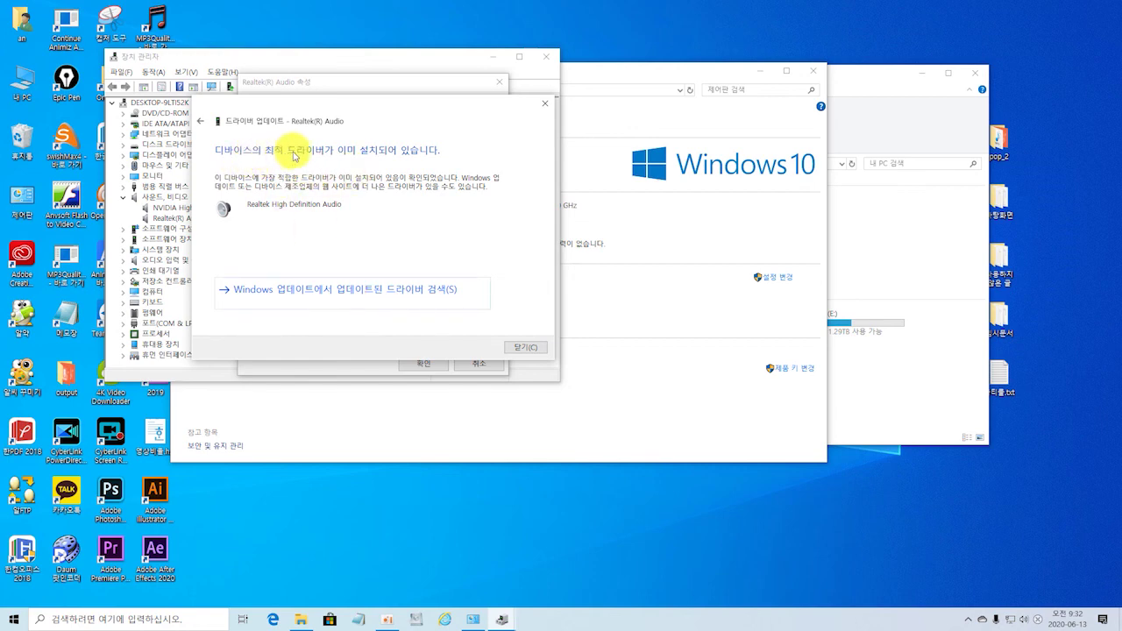
{"action": "left_click", "coordinate": [405, 158]}
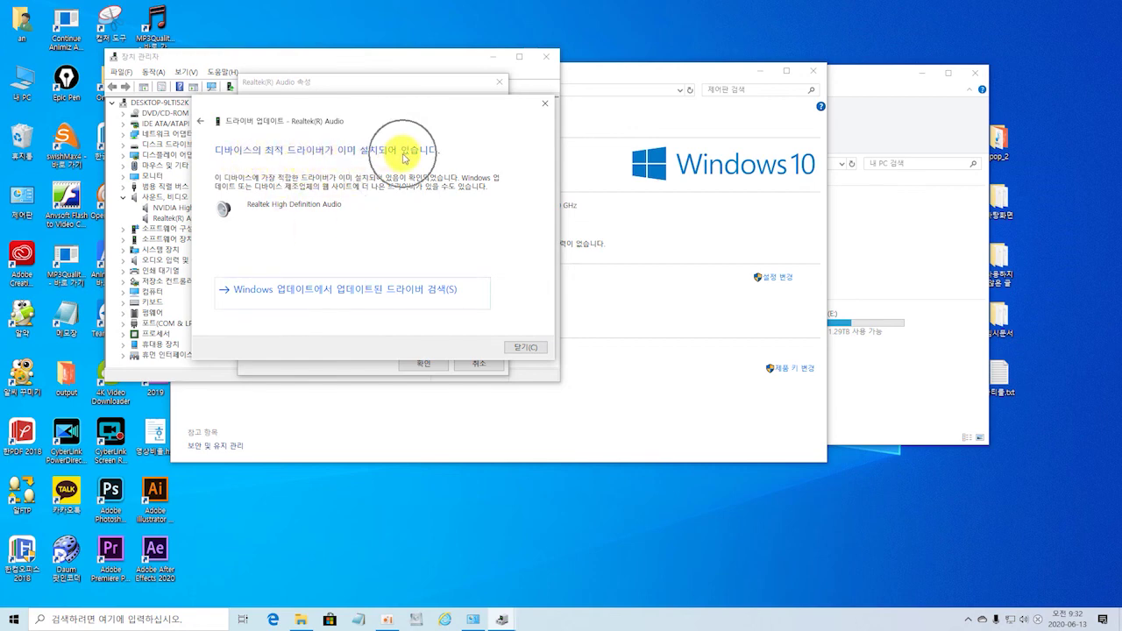